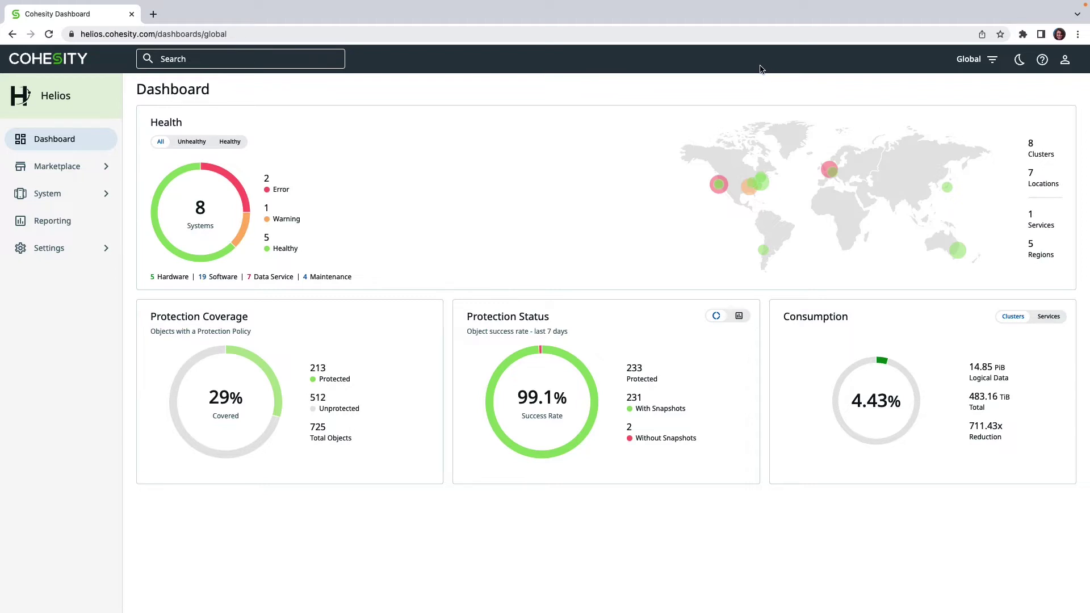
# Step: Switch the scope from Global to the STG-FNXCOH02 cluster's Summary dashboard
pyautogui.click(993, 64)
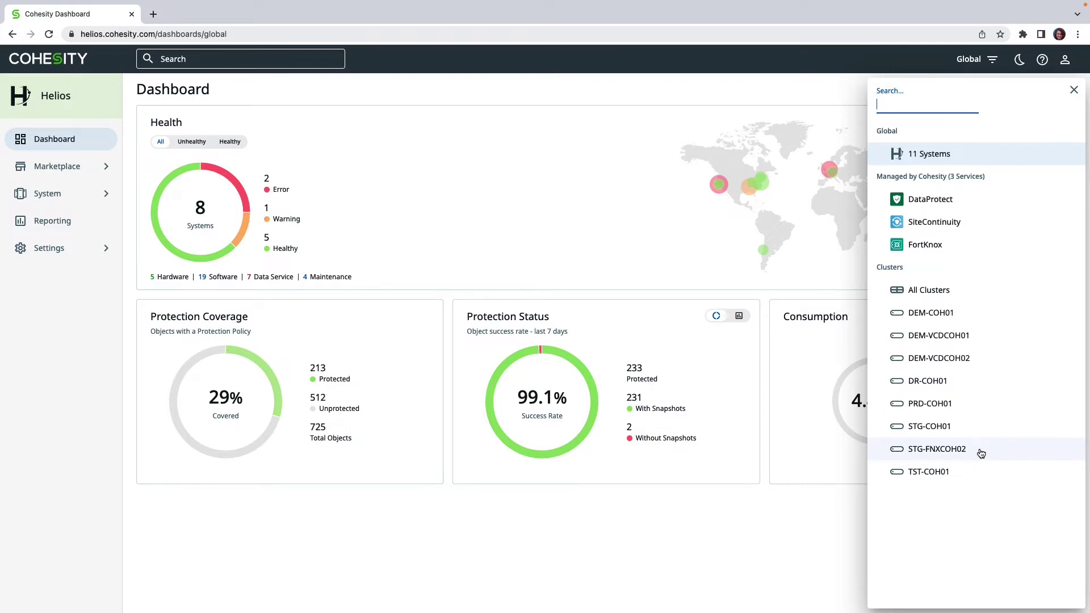
pyautogui.click(980, 452)
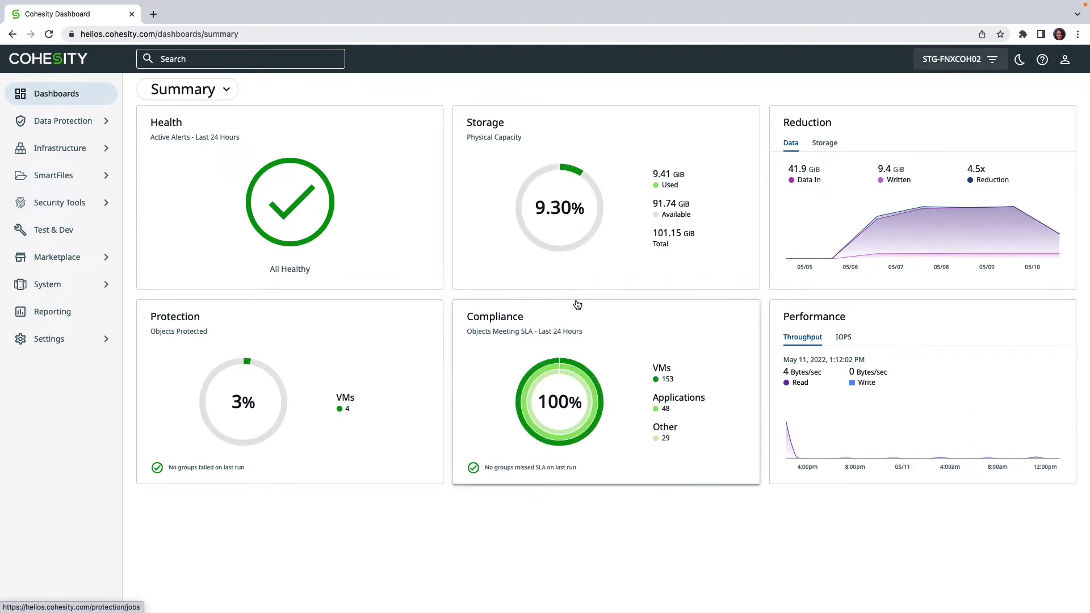
# Step: Open SmartFiles Views to list the DefaultMultiProtocol view on DefaultStorageDomain
pyautogui.click(82, 179)
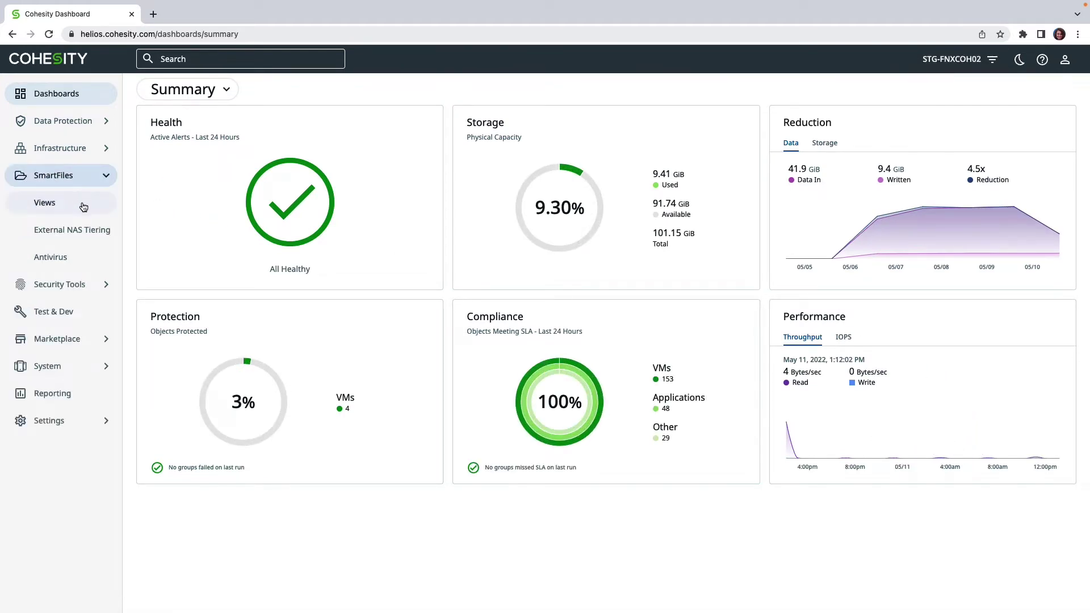
pyautogui.click(83, 205)
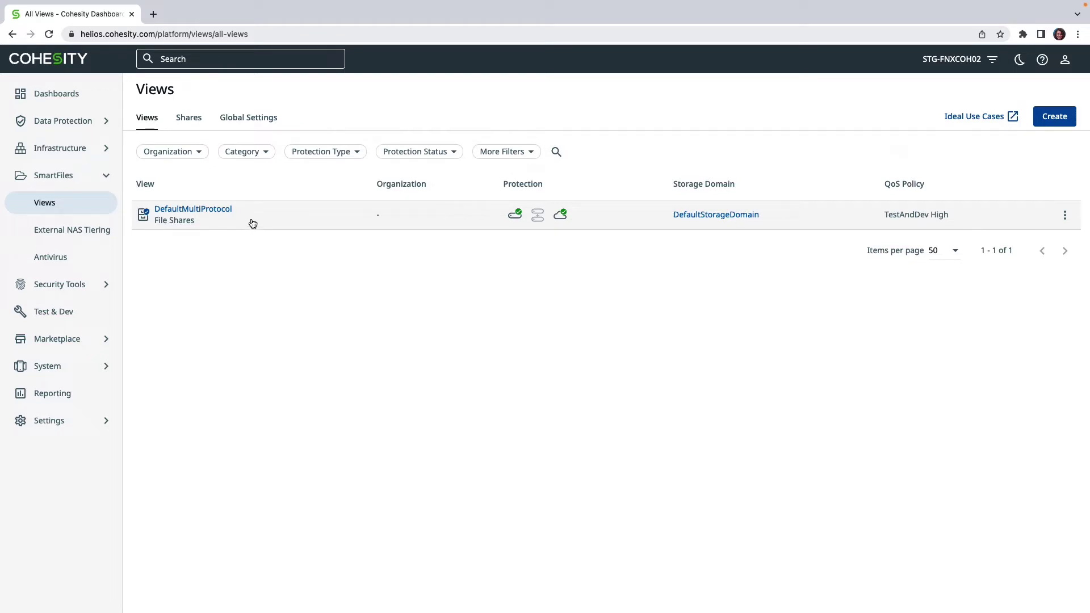
# Step: Open the Data Protection Policies list and start a new policy named Test
pyautogui.click(80, 127)
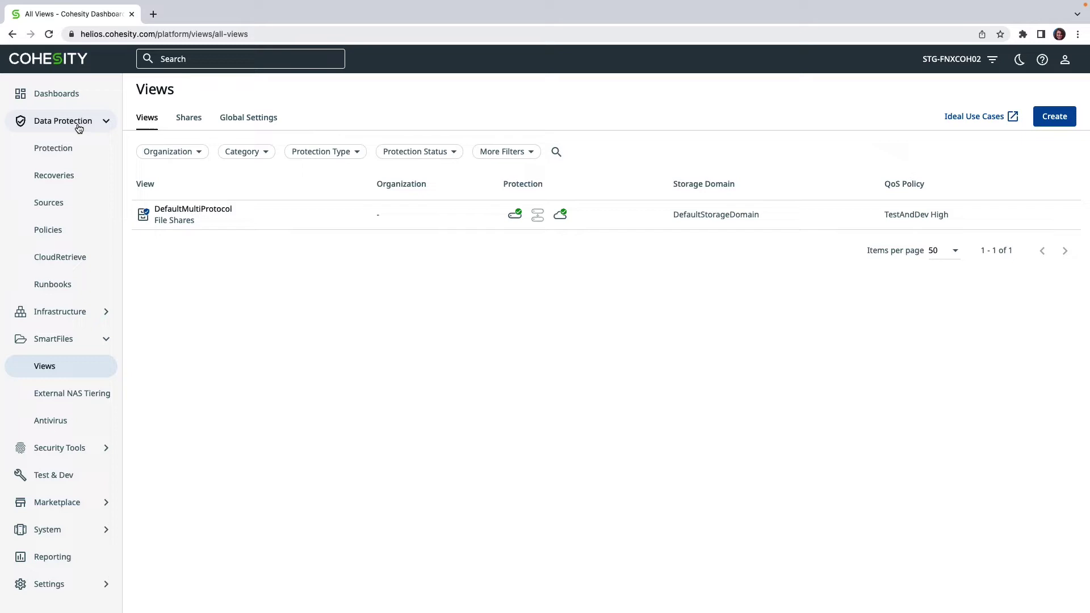
pyautogui.click(85, 233)
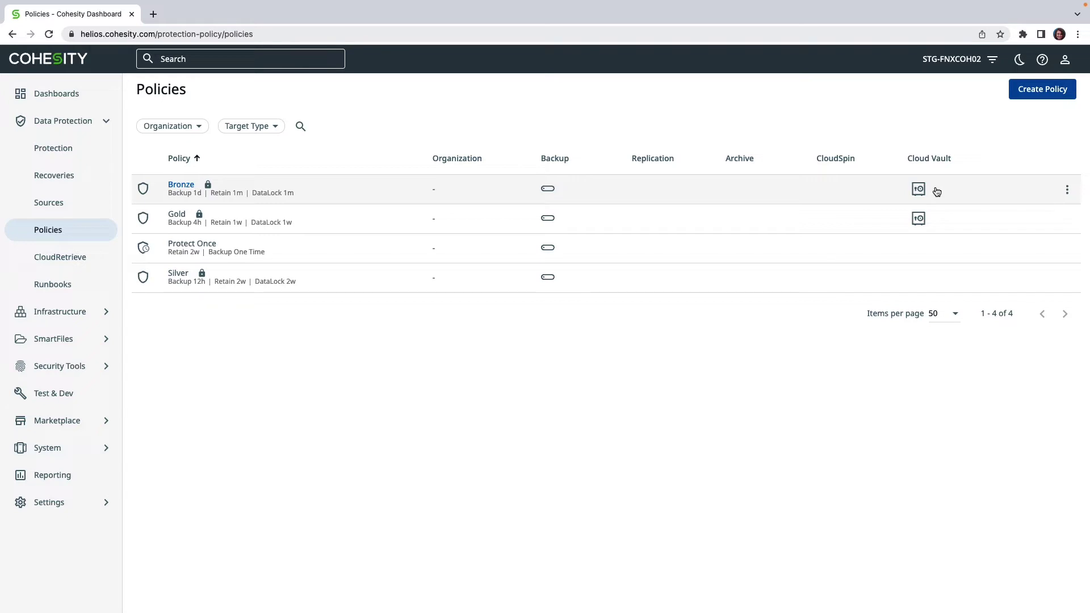
pyautogui.click(1049, 94)
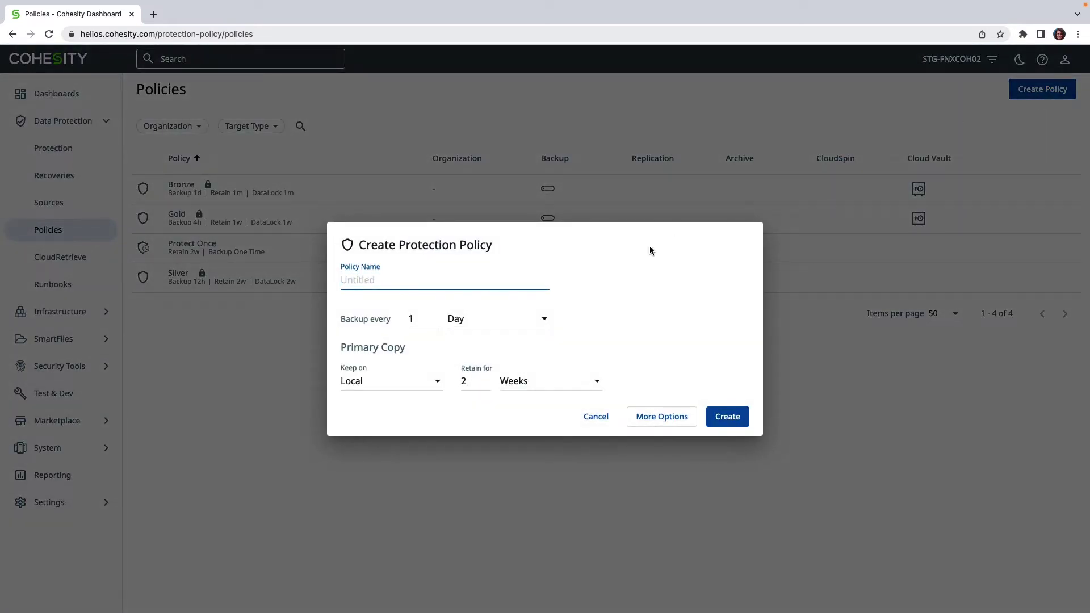
pyautogui.write('Test')
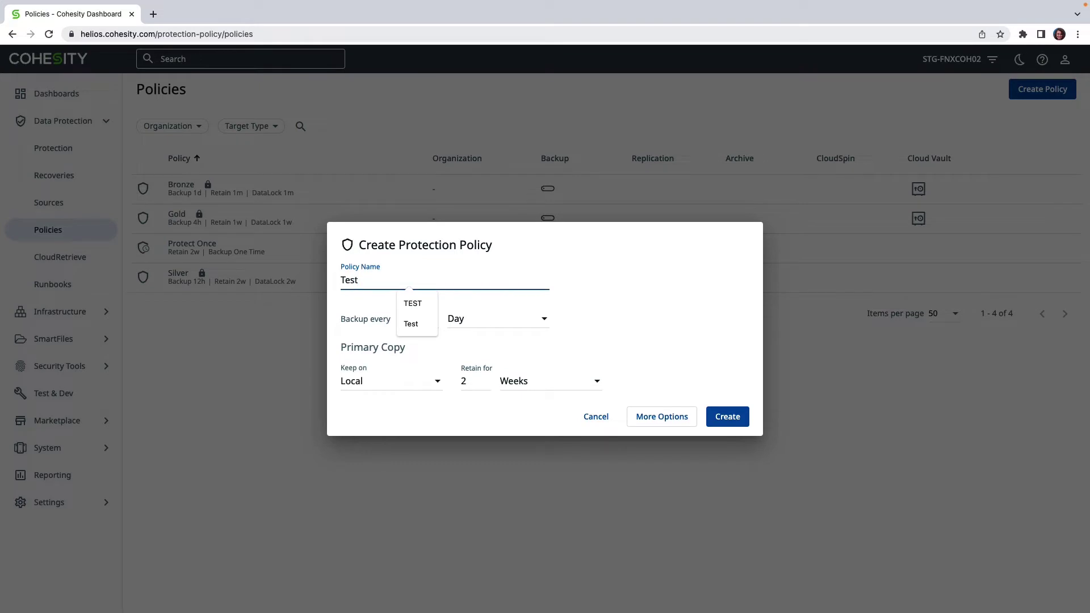
# Step: Add a Cloud Vault copy to the Test policy, then cancel and discard the draft
pyautogui.click(663, 415)
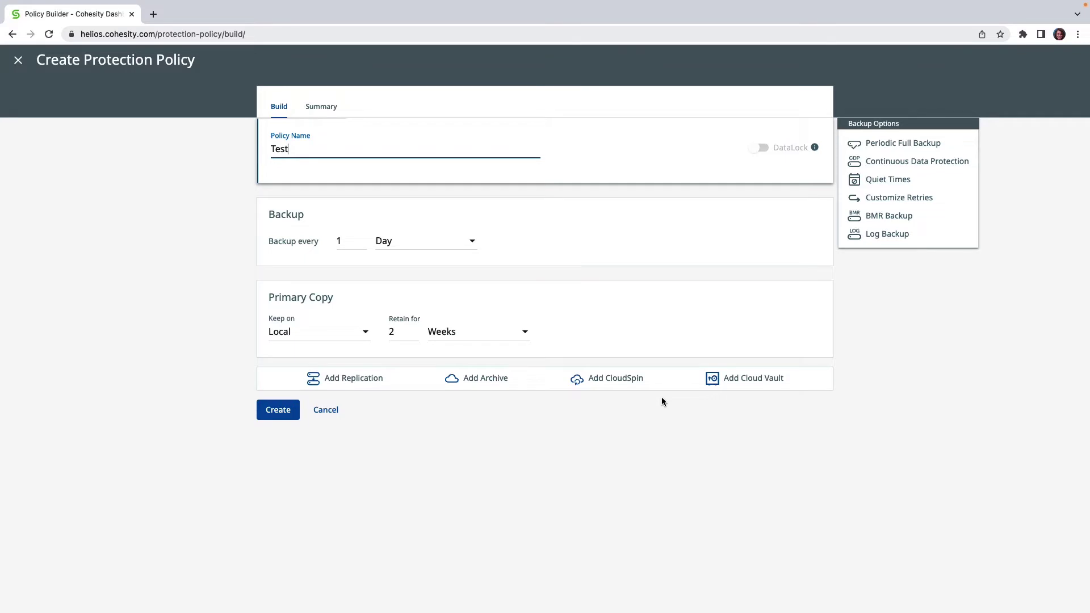
pyautogui.click(742, 379)
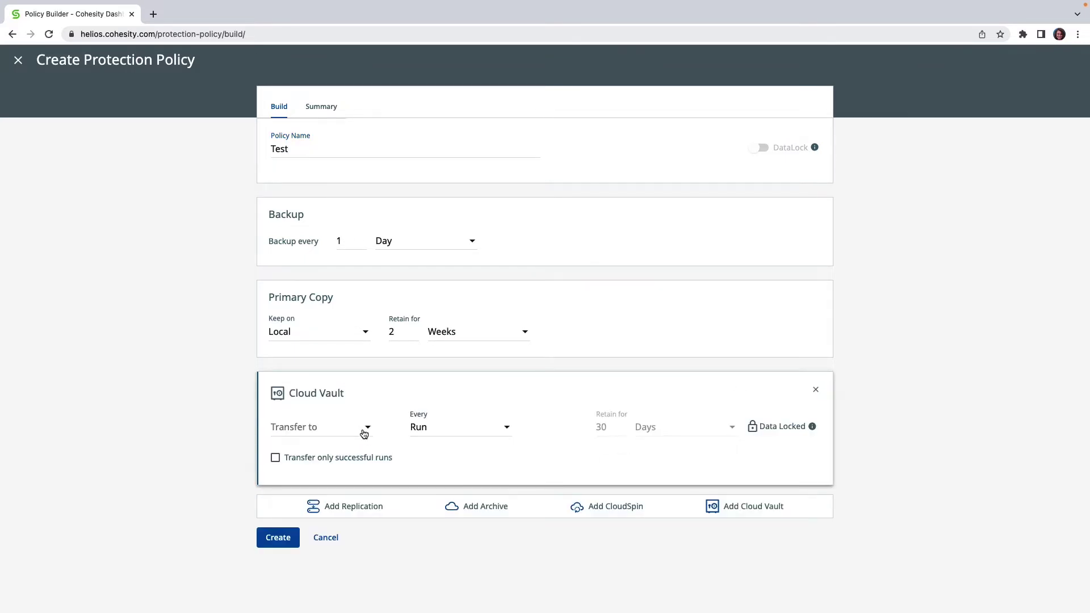
pyautogui.click(334, 542)
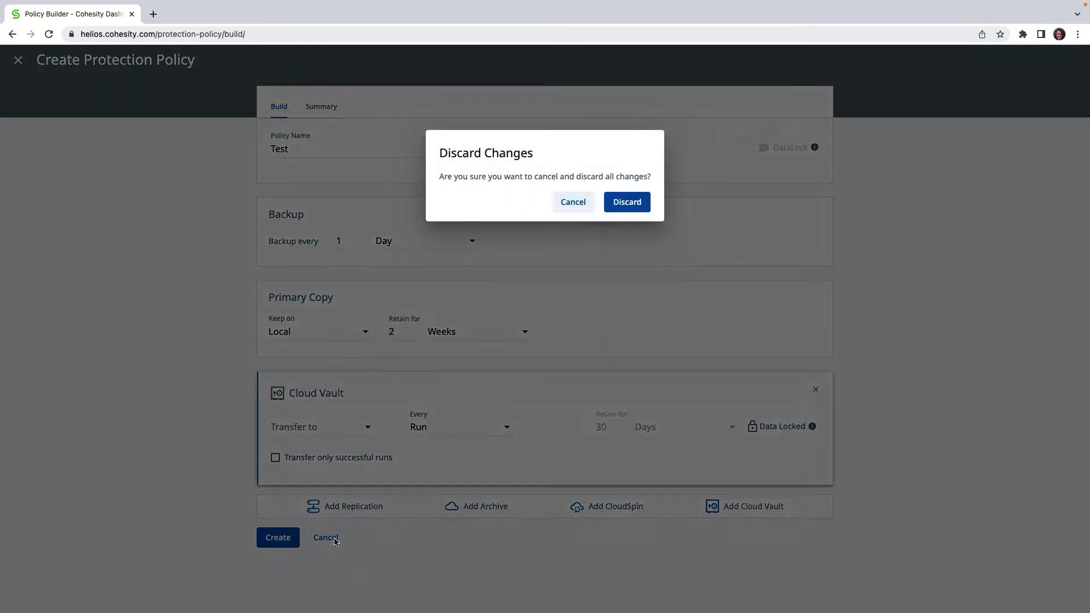
pyautogui.click(623, 207)
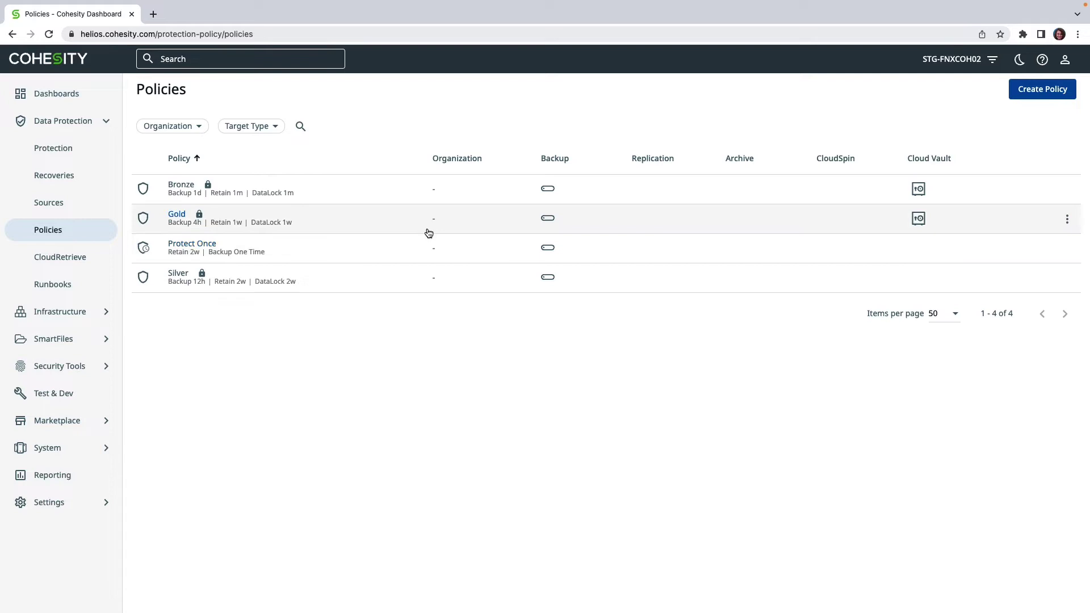
# Step: Open the Protection groups list and edit the [Default] Multiprotocol View group
pyautogui.click(91, 152)
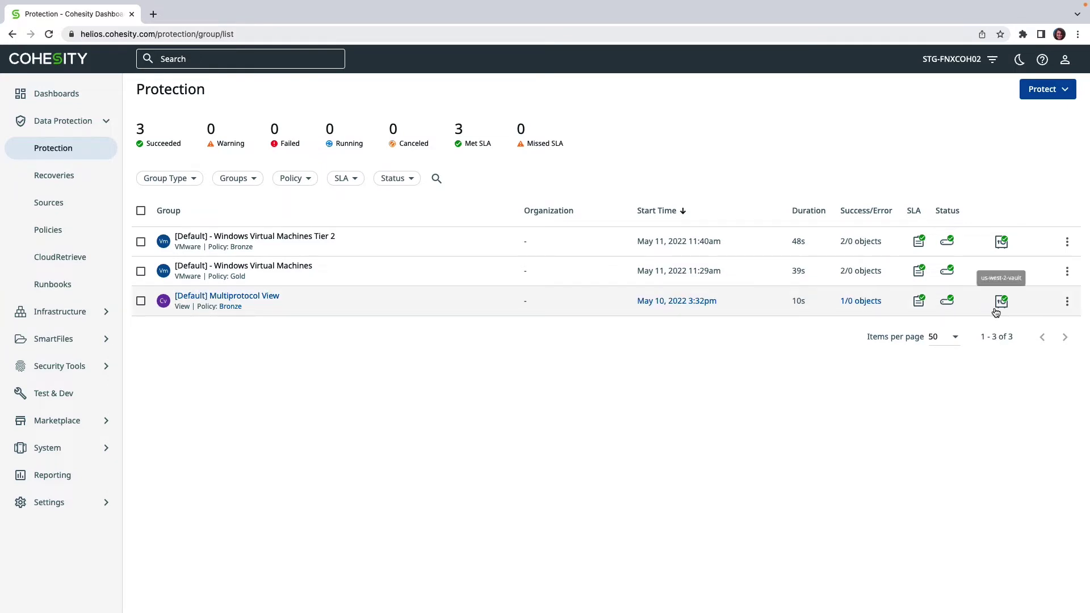
pyautogui.click(1067, 301)
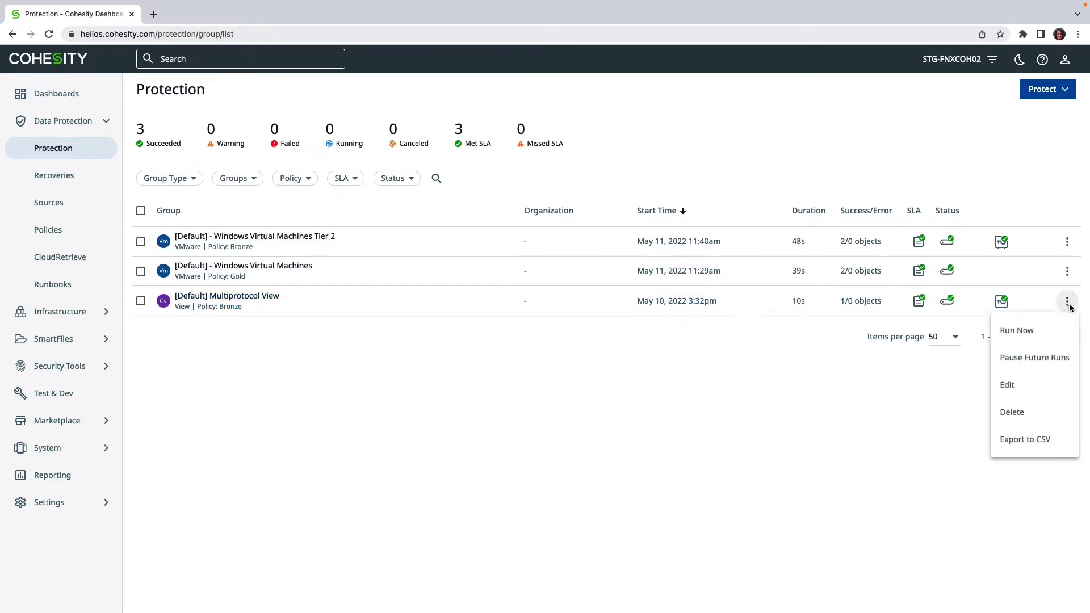
pyautogui.click(1050, 392)
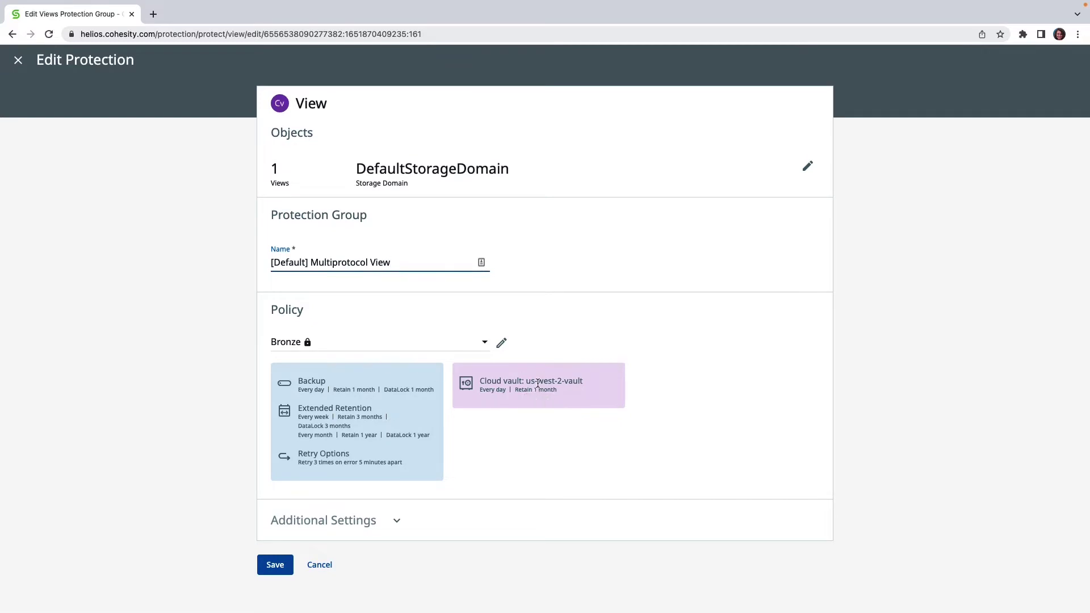
# Step: Review the available policies keeping Bronze, check Additional Settings, and leave without saving
pyautogui.click(483, 345)
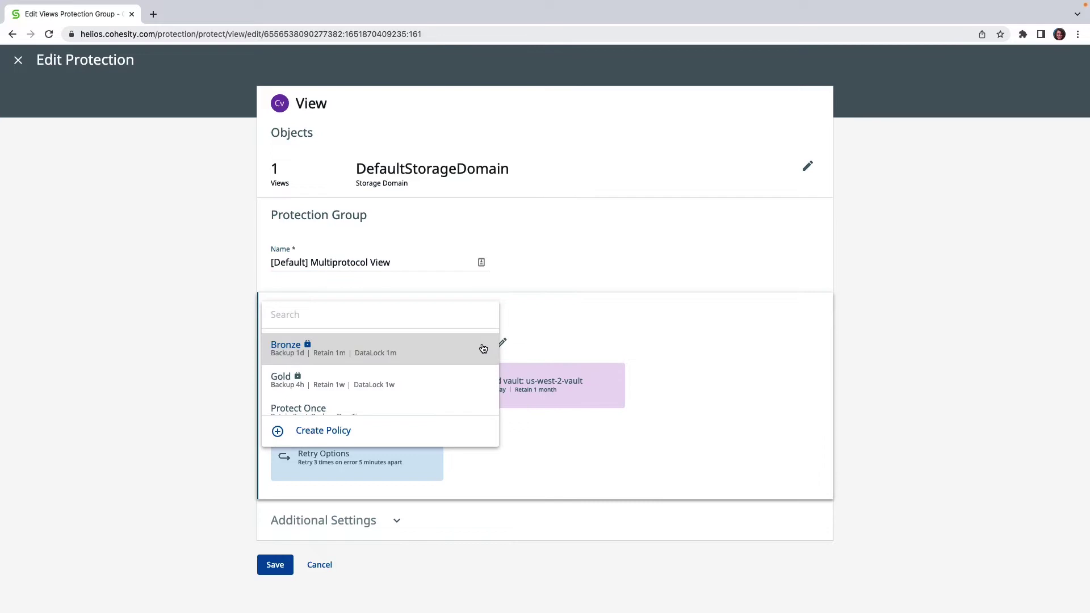
pyautogui.scroll(-2, 469, 412)
pyautogui.scroll(2, 468, 410)
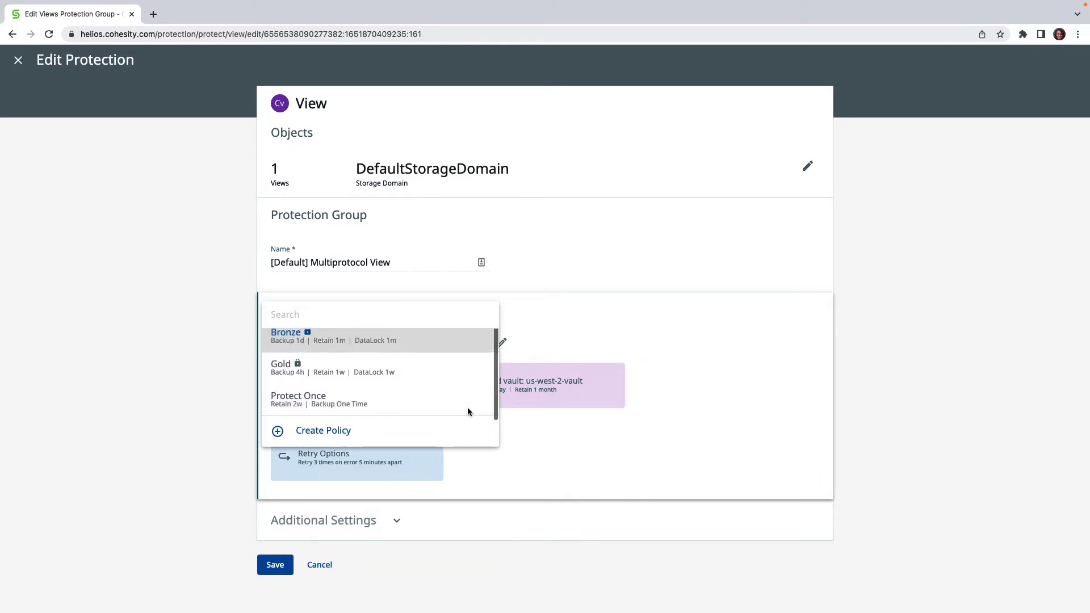
pyautogui.click(704, 444)
pyautogui.click(396, 520)
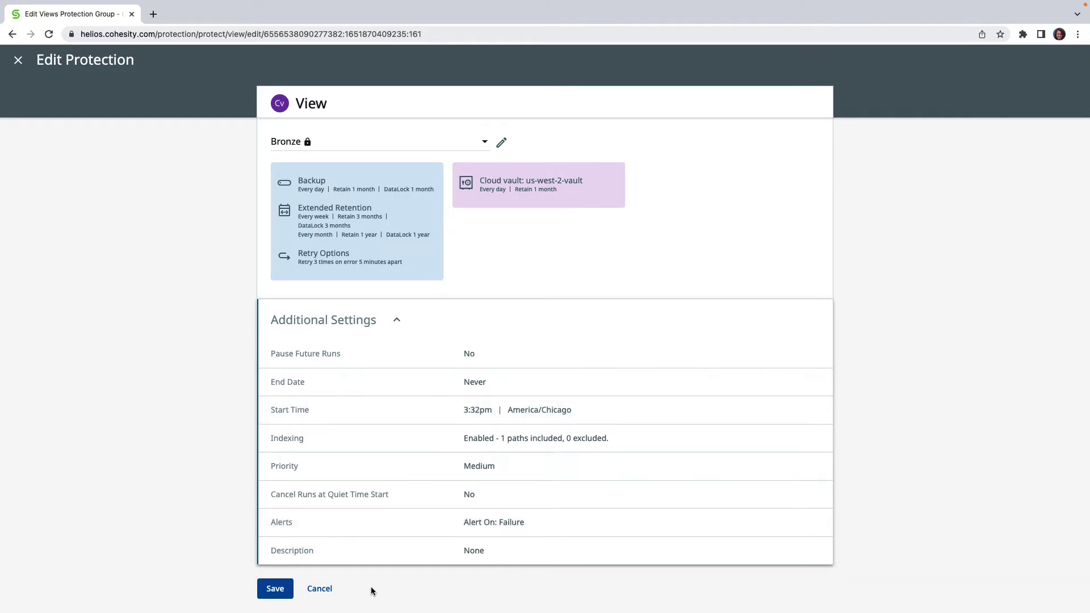
pyautogui.click(327, 594)
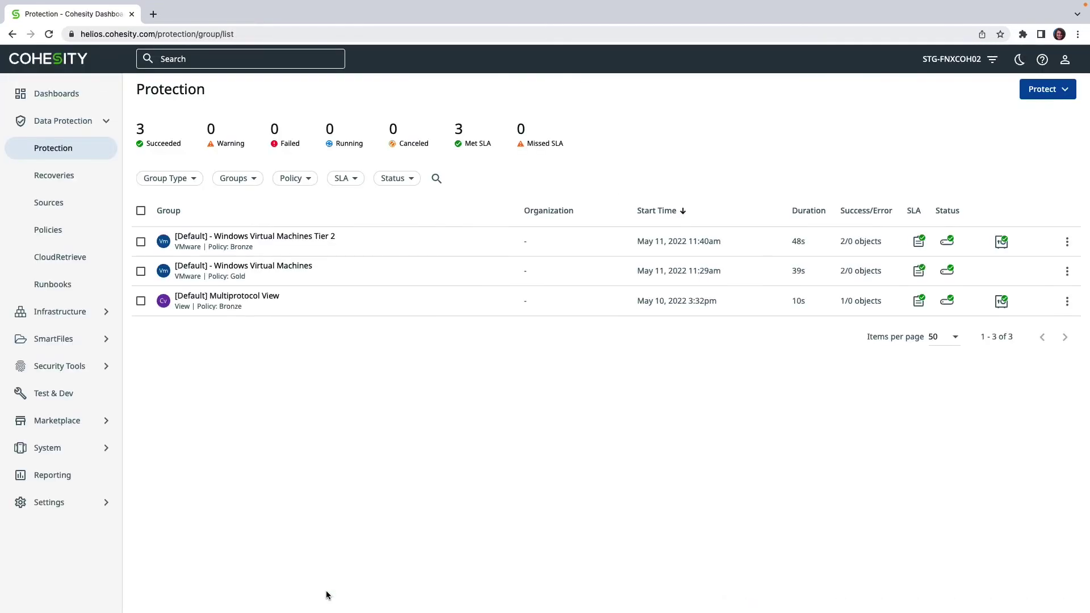
# Step: Switch scope to FortKnox and open Cloud Vault Configuration showing the two provisioned vaults
pyautogui.click(991, 60)
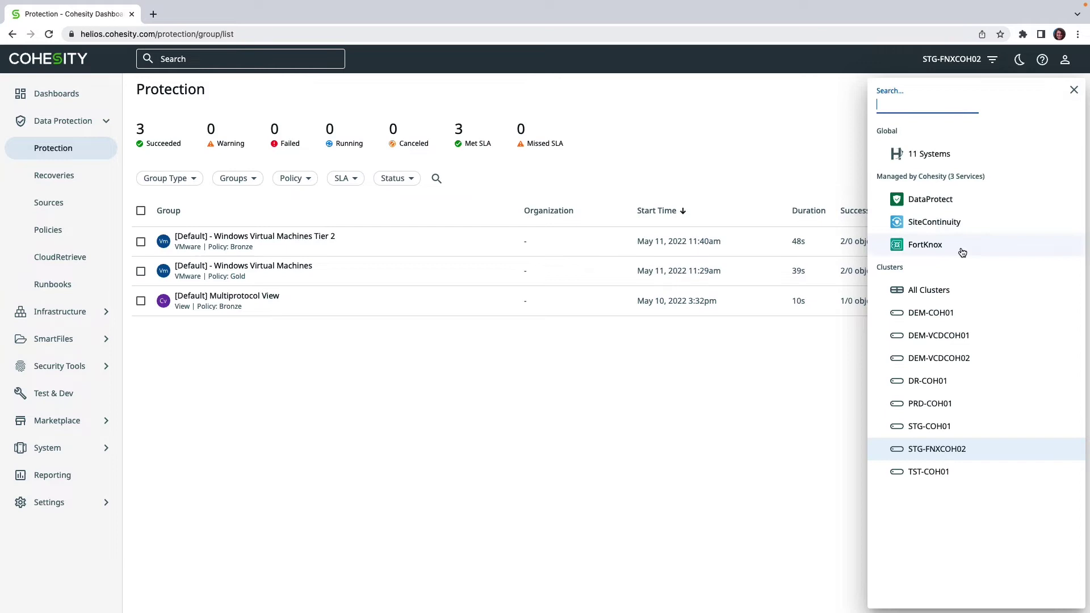
pyautogui.click(961, 247)
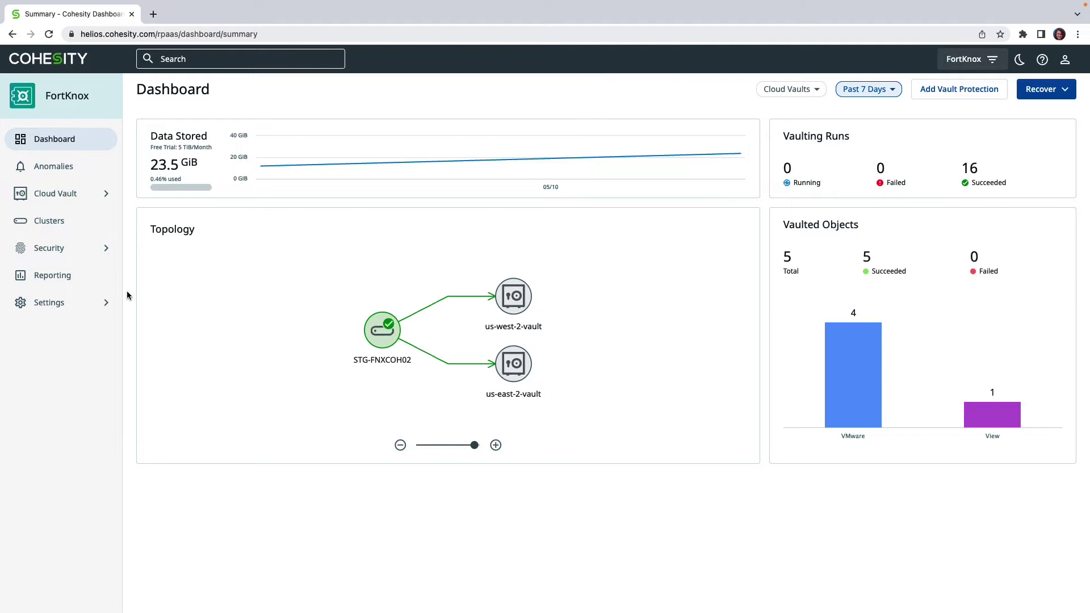
pyautogui.click(95, 203)
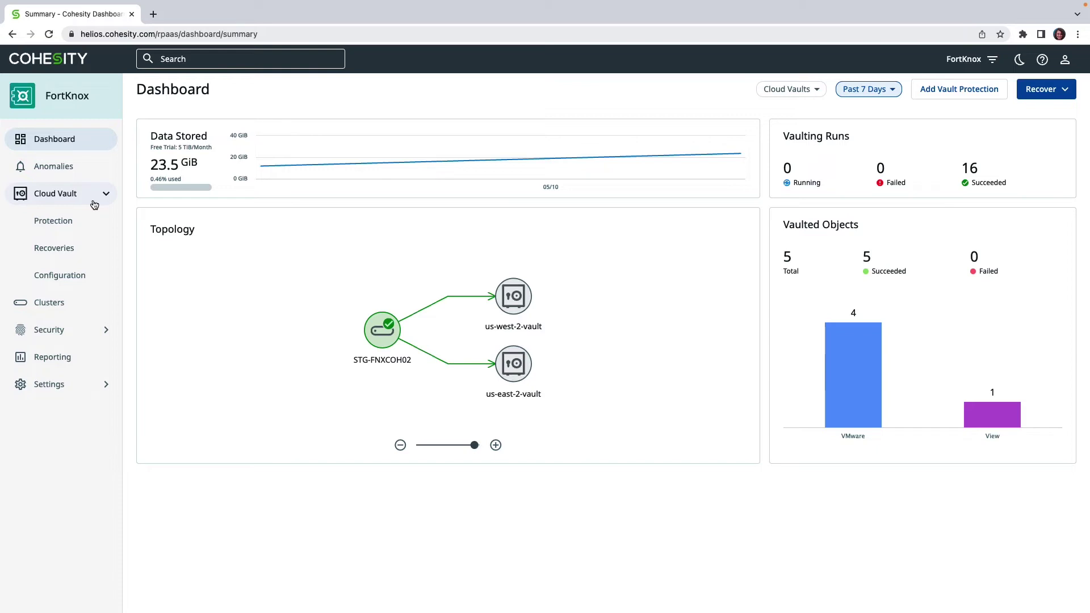
pyautogui.click(98, 276)
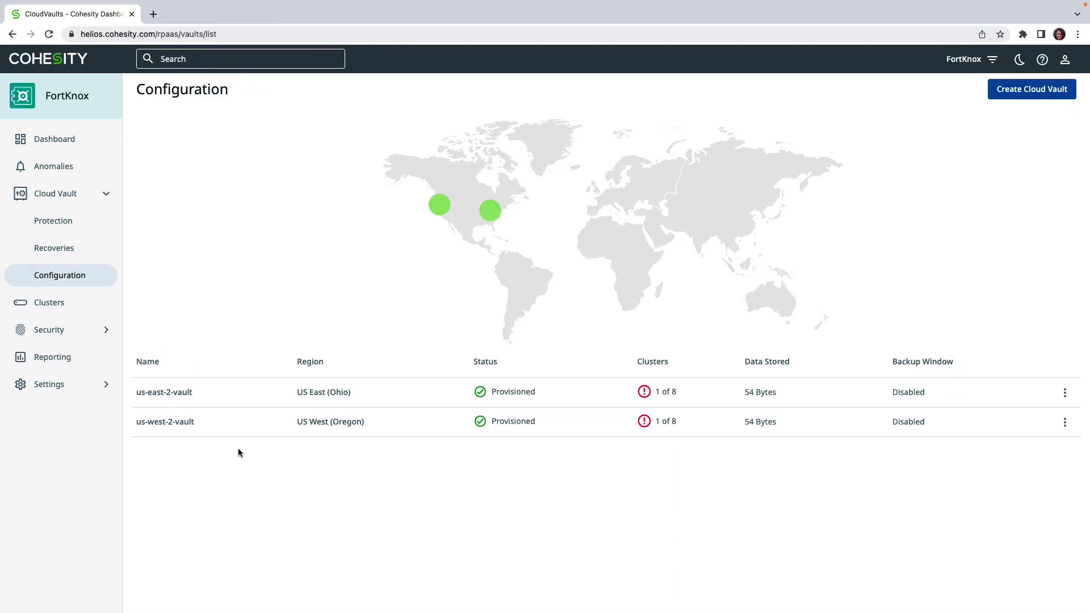
# Step: Start a new cloud vault, browse the AWS region list without choosing, then cancel
pyautogui.click(1008, 94)
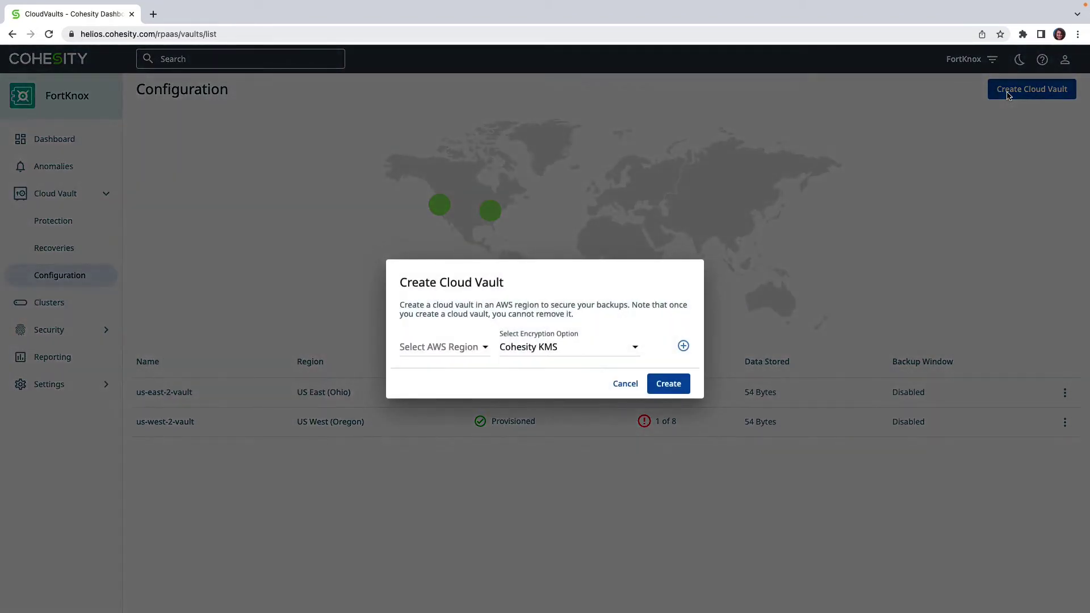
pyautogui.click(482, 352)
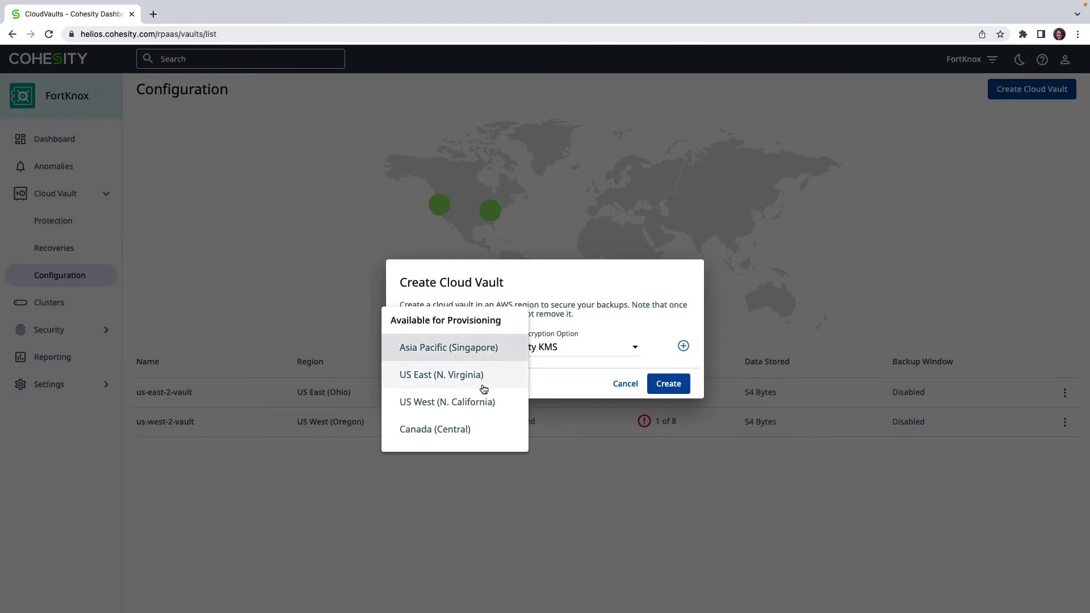
pyautogui.scroll(-3, 484, 387)
pyautogui.scroll(-2, 483, 389)
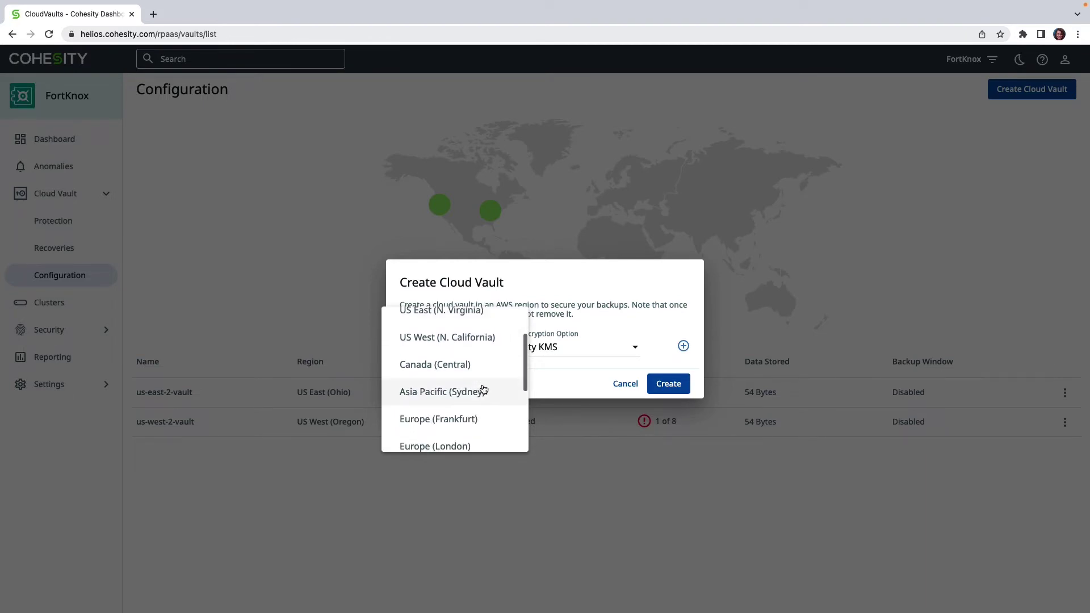
pyautogui.scroll(-1, 483, 389)
pyautogui.scroll(1, 484, 388)
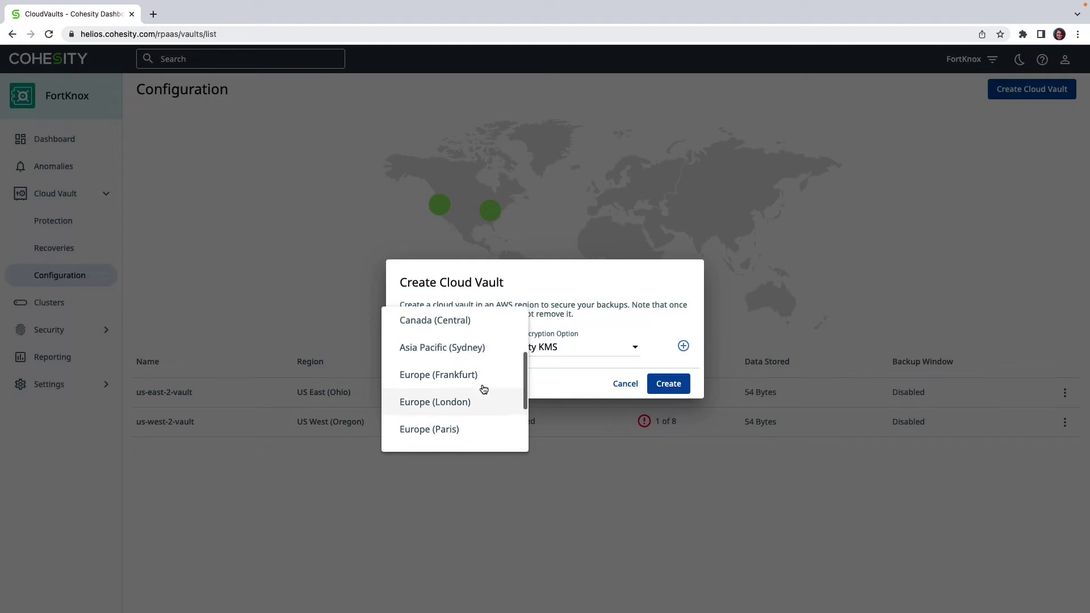
pyautogui.scroll(-1, 483, 389)
pyautogui.scroll(-1, 483, 388)
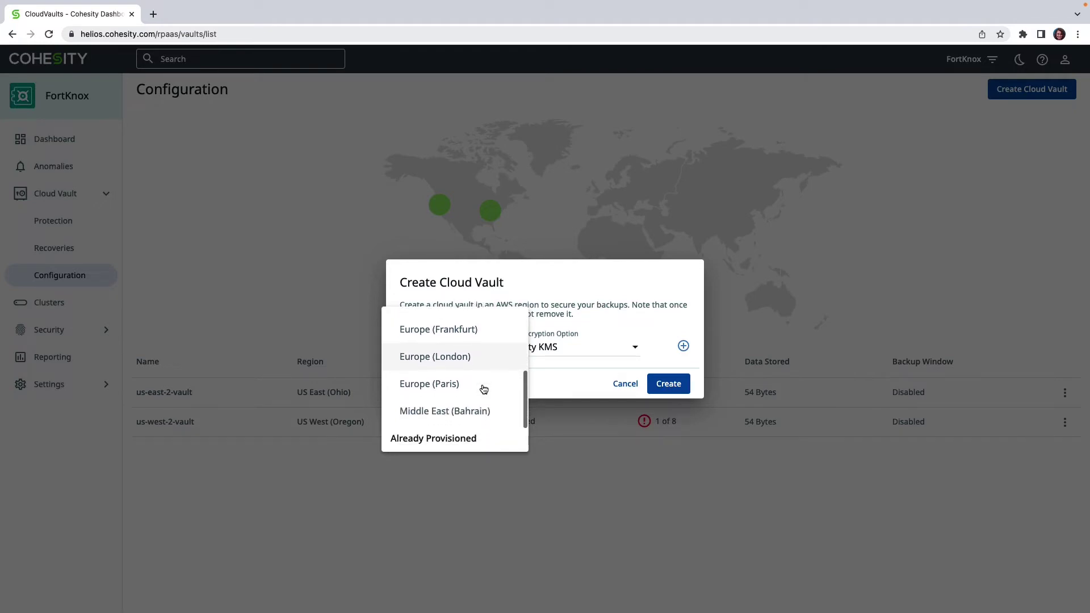
pyautogui.scroll(-3, 483, 388)
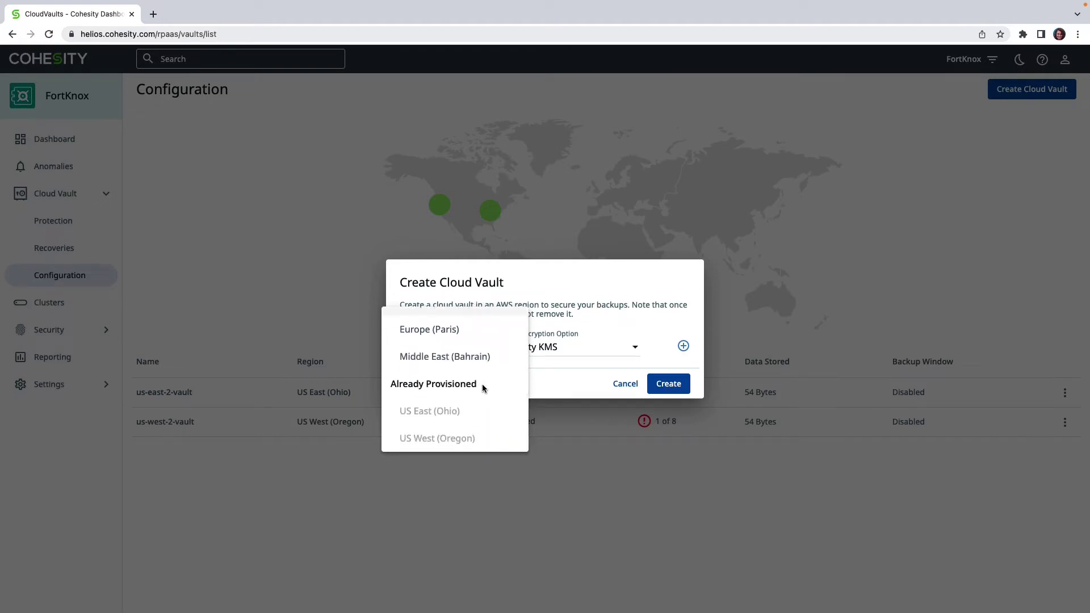
pyautogui.click(625, 388)
pyautogui.click(625, 384)
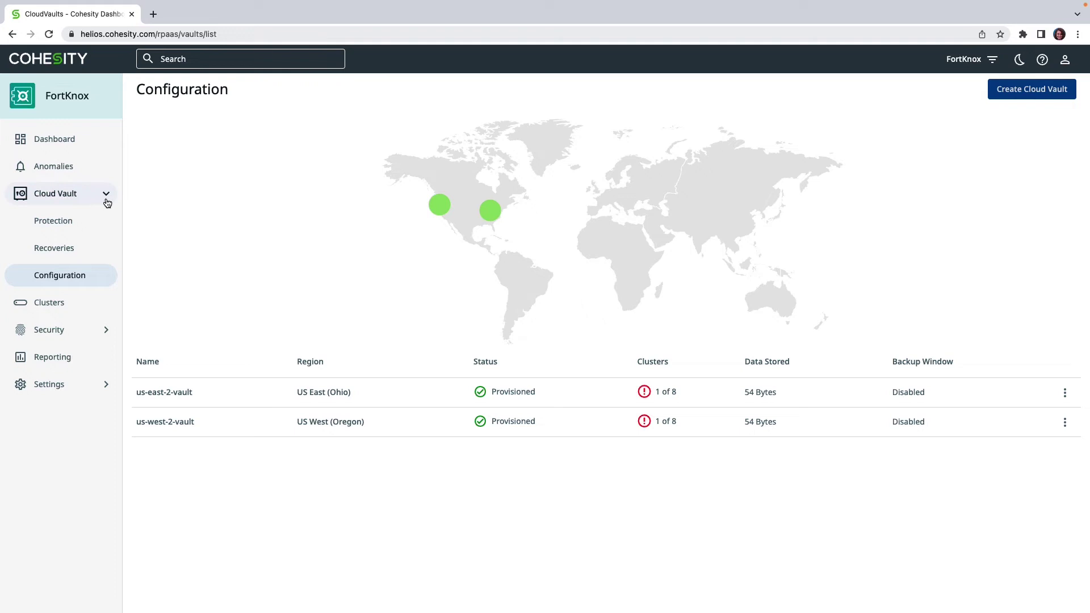
# Step: Go to Security Quorum Groups and edit the [Default] TAG Approvers group
pyautogui.click(100, 333)
pyautogui.click(98, 359)
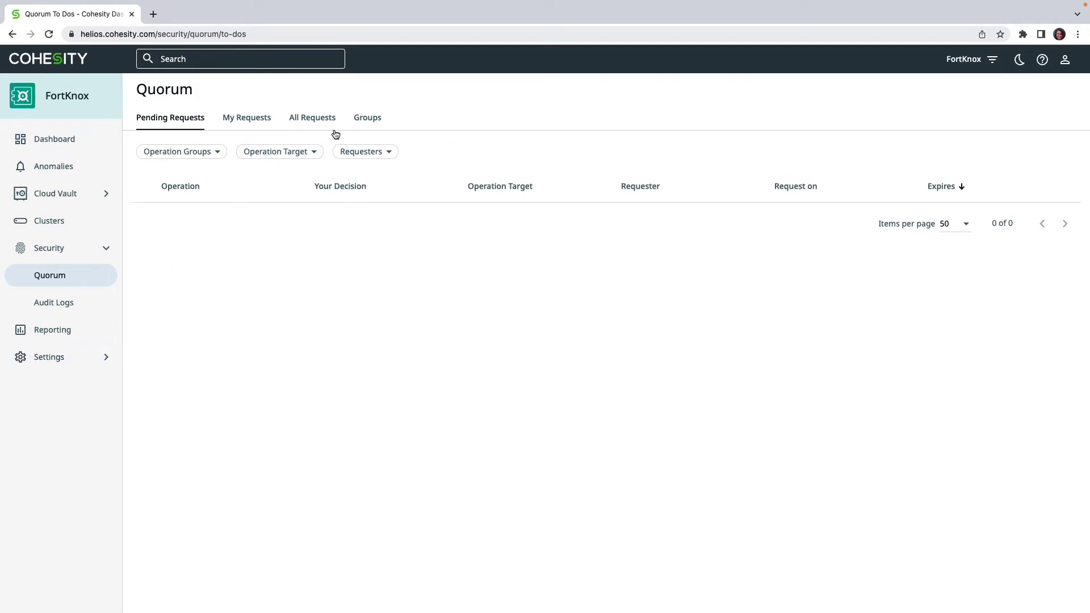
pyautogui.click(373, 123)
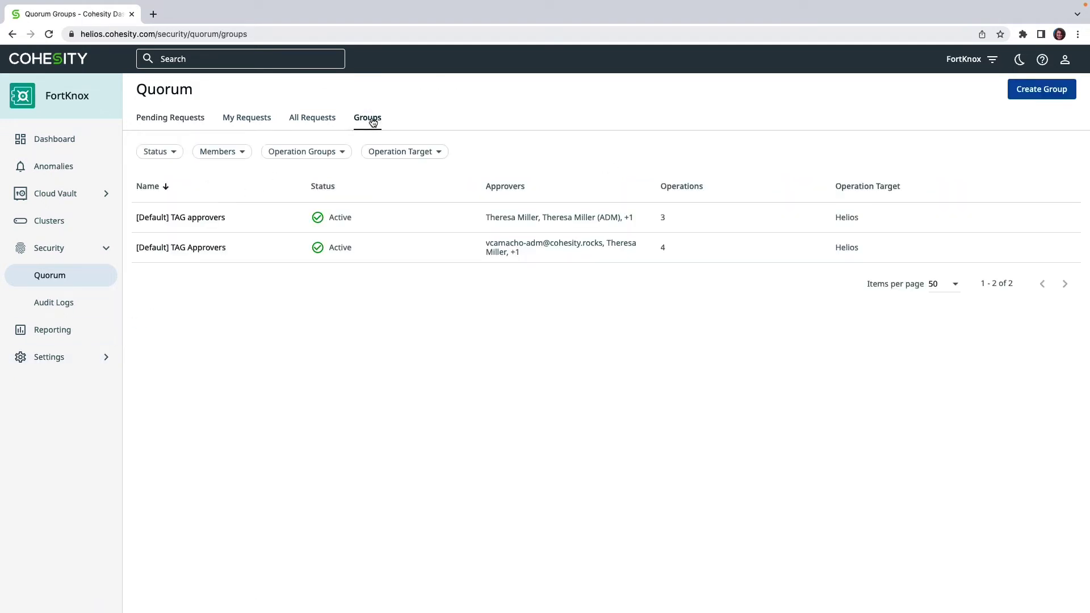
pyautogui.moveTo(889, 247)
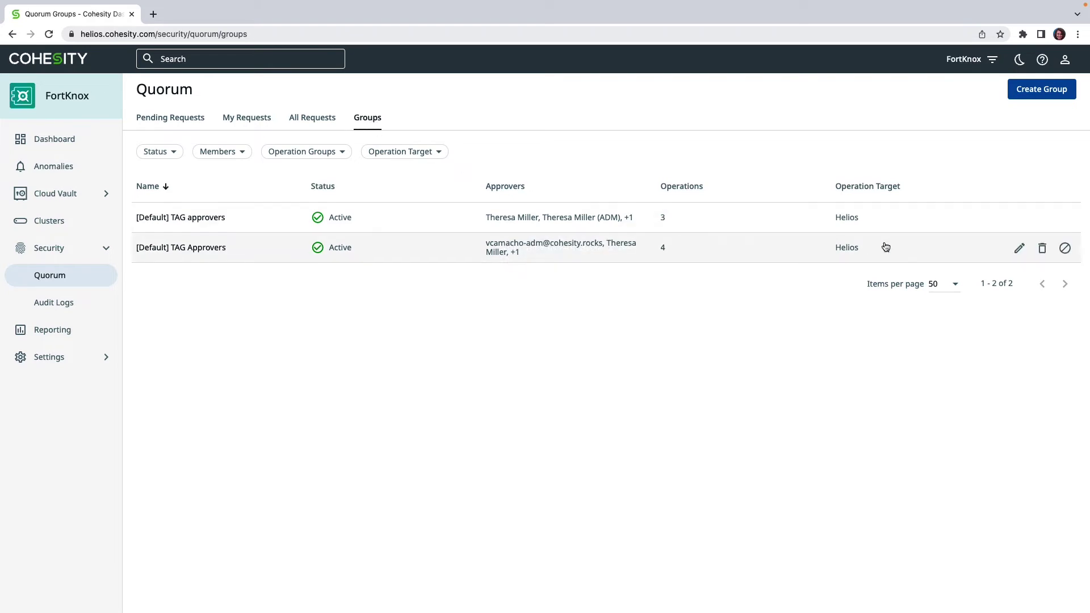
pyautogui.click(1019, 248)
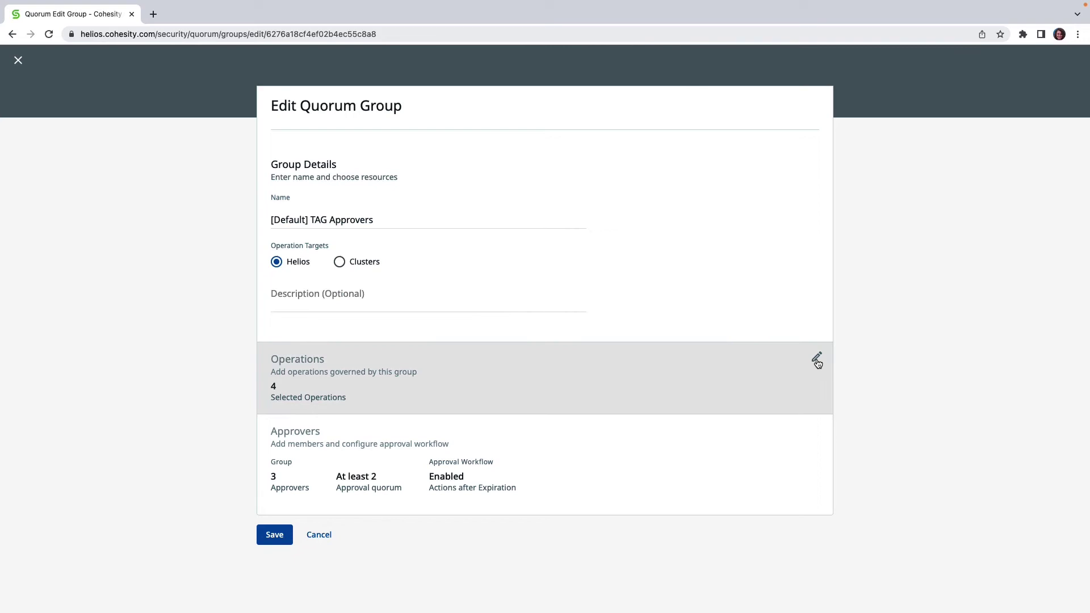
# Step: Review the group's governed operations and its approvers and quorum settings
pyautogui.click(817, 358)
pyautogui.scroll(-2, 634, 420)
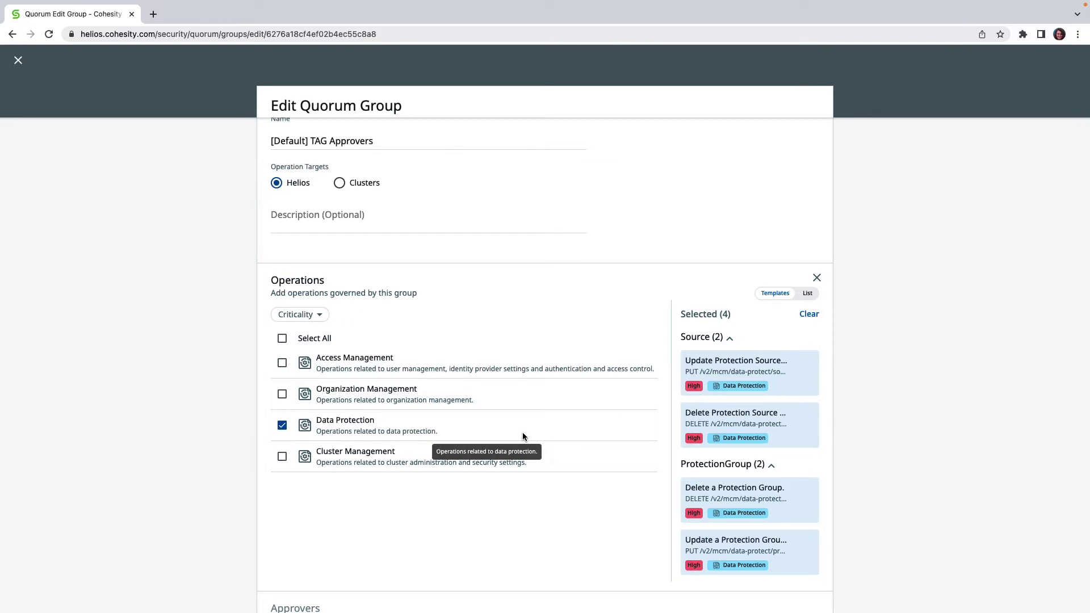
pyautogui.scroll(-3, 522, 435)
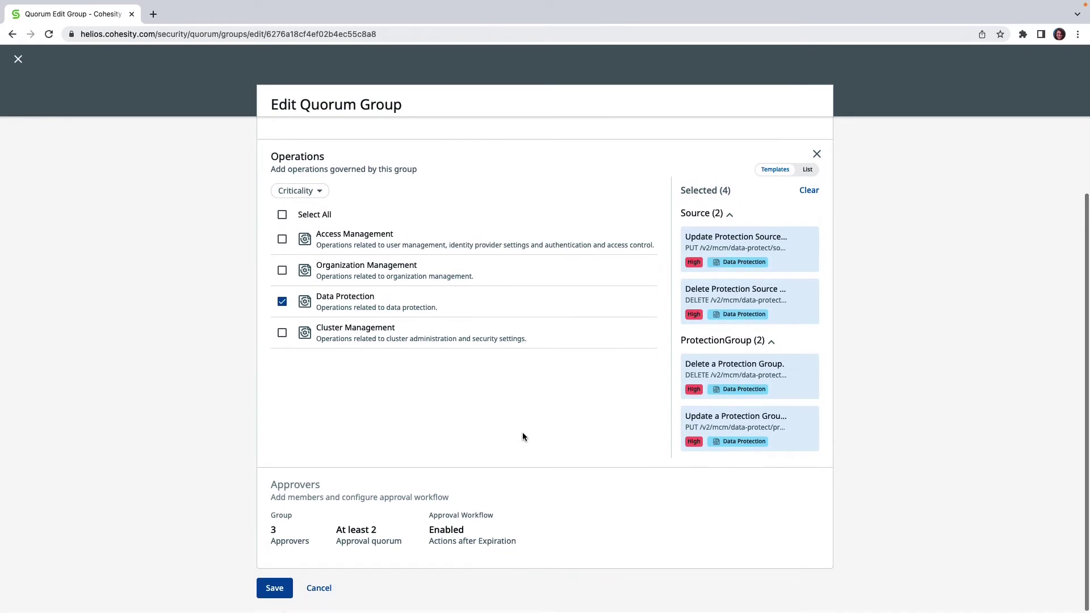
pyautogui.click(815, 484)
pyautogui.scroll(-1, 888, 528)
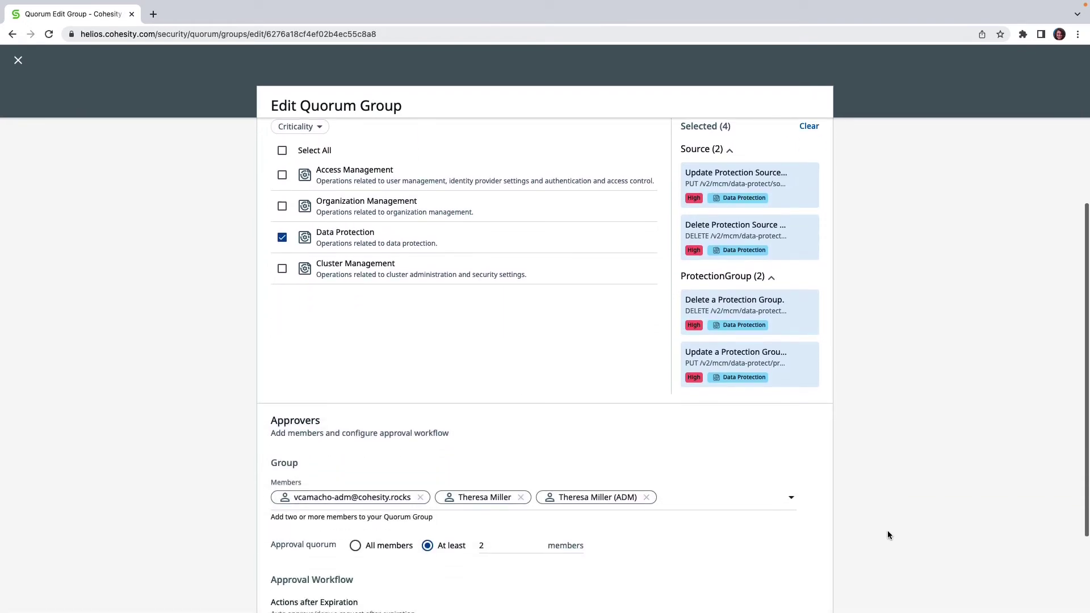
pyautogui.scroll(-2, 888, 535)
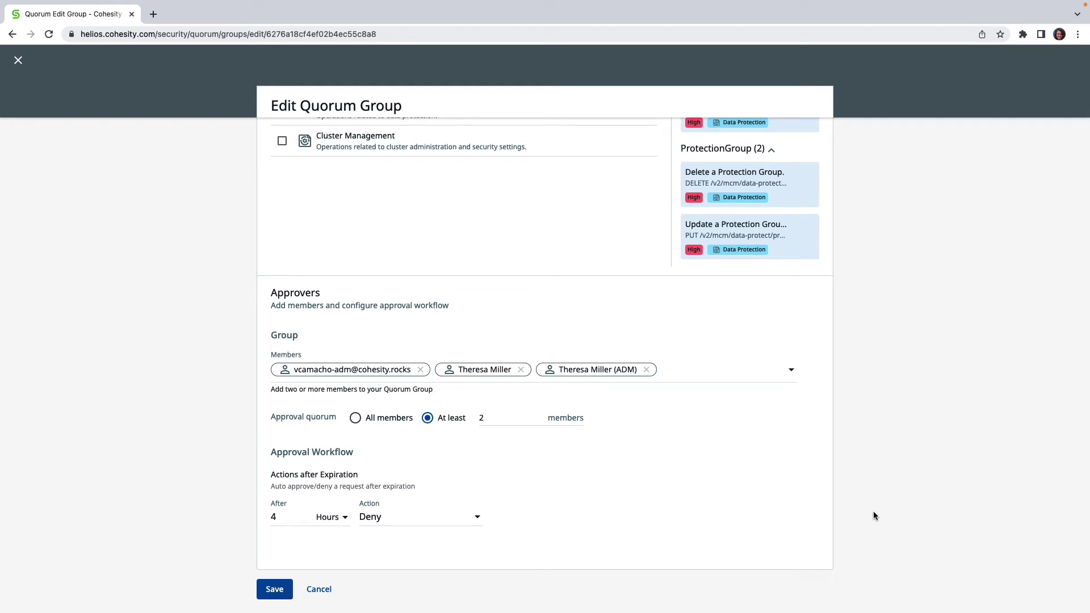
# Step: Change the At least quorum to 1 and back to 2, then cancel the edit
pyautogui.doubleClick(481, 418)
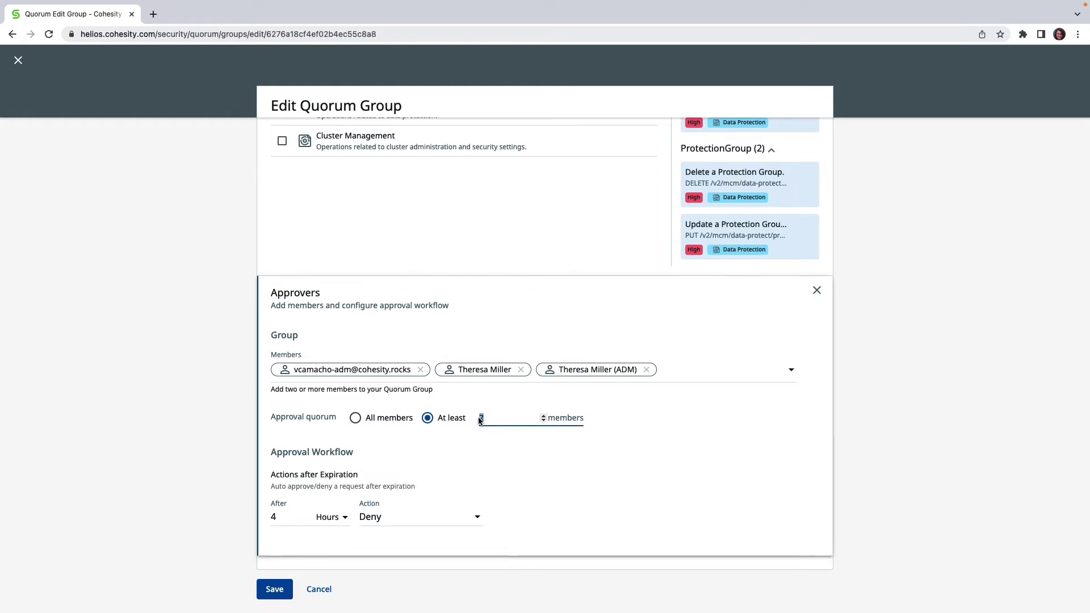
pyautogui.press('BackSpace')
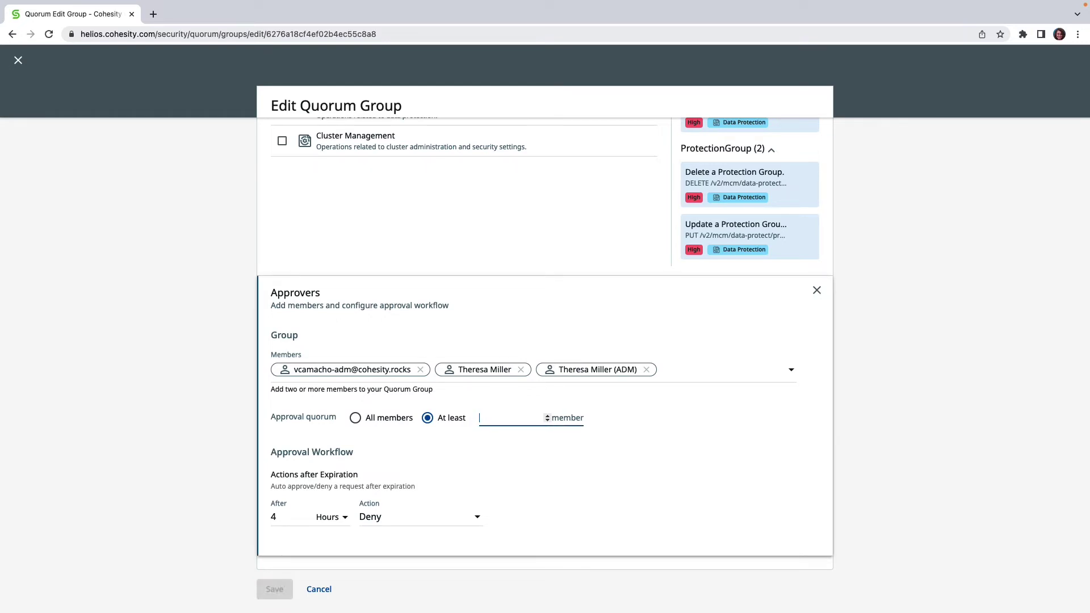
pyautogui.write('1')
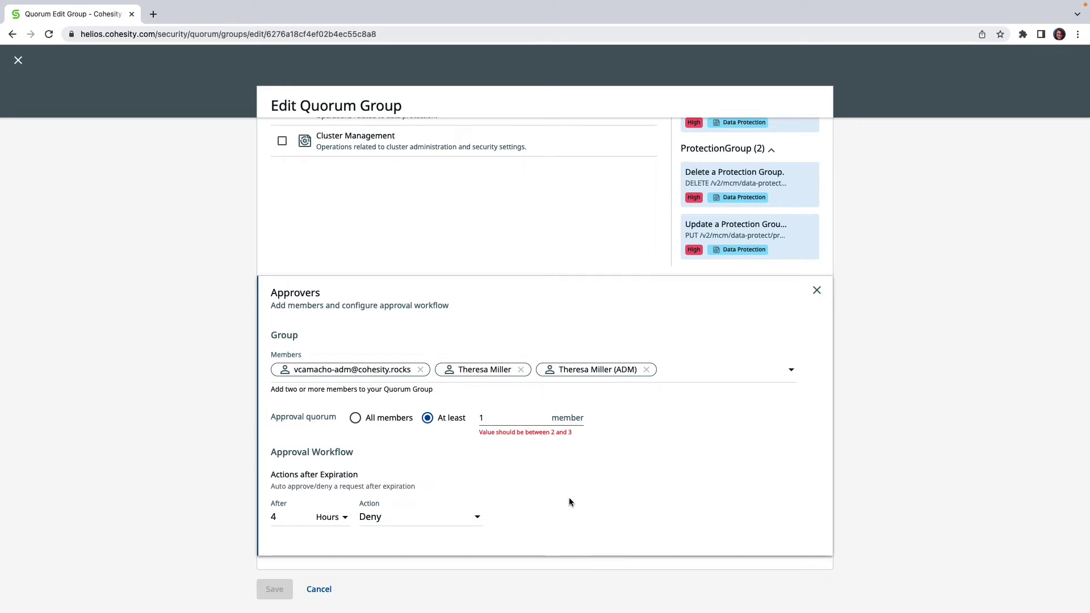
pyautogui.click(508, 419)
pyautogui.press('BackSpace')
pyautogui.write('2')
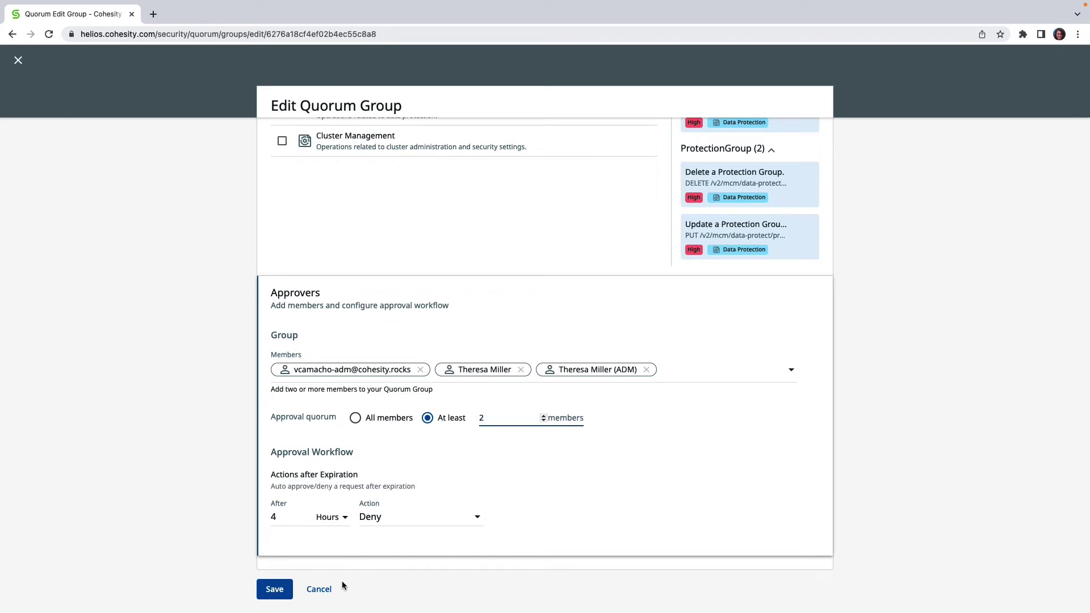
pyautogui.click(324, 589)
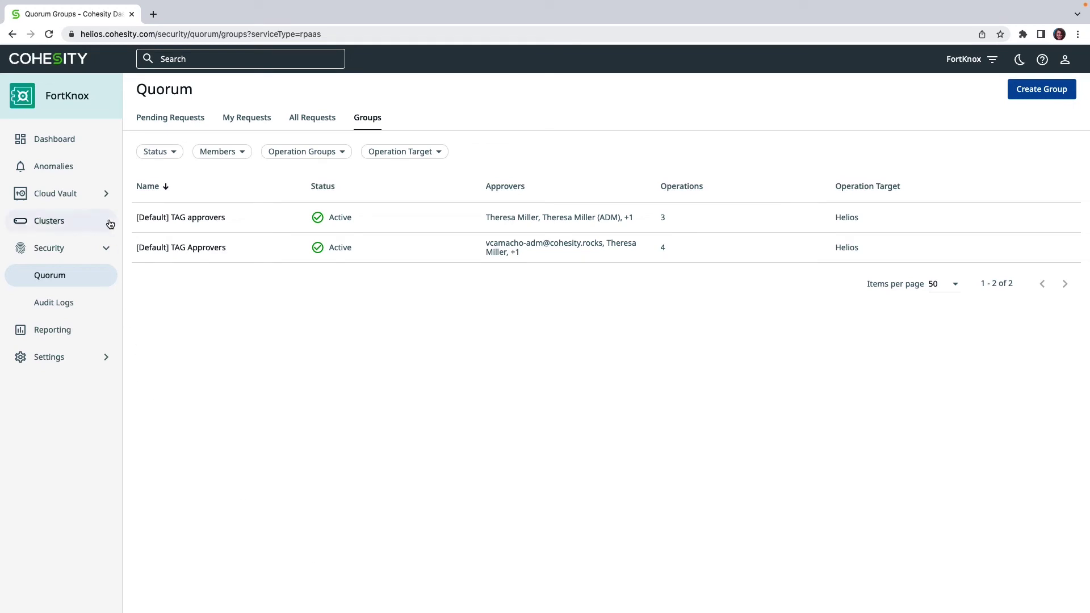
# Step: From the FortKnox dashboard, start a Cohesity View (Clone) recovery and search 'multiprotocol'
pyautogui.click(84, 146)
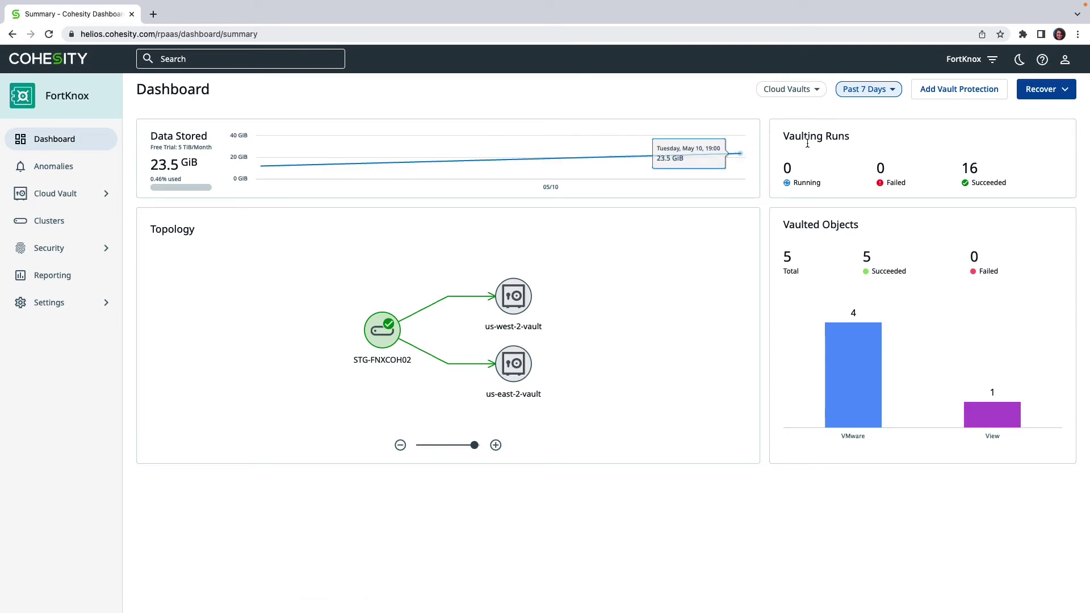
pyautogui.click(1065, 91)
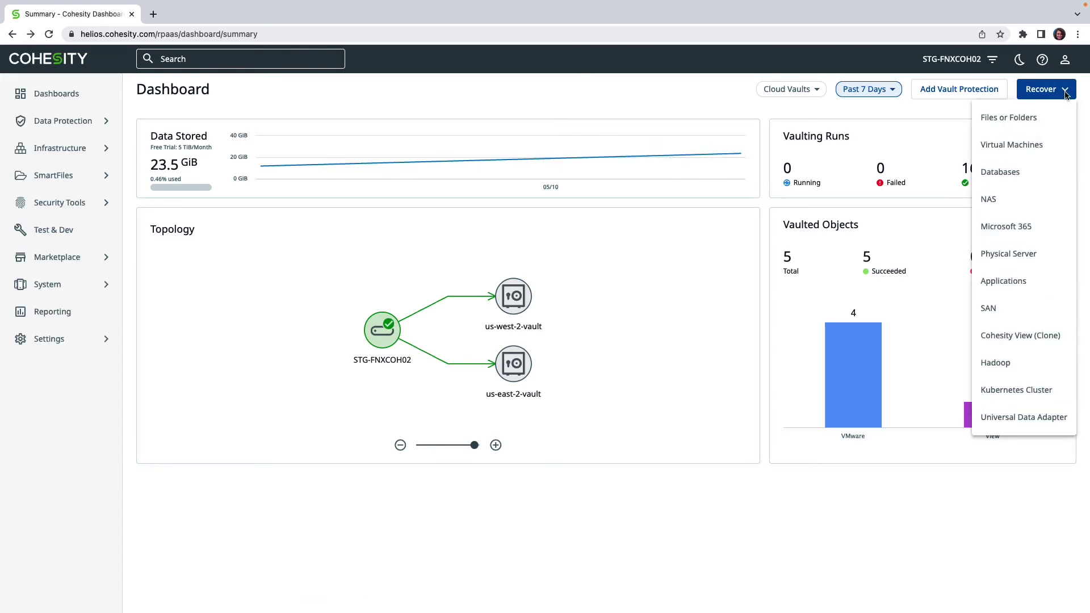
pyautogui.click(1061, 347)
pyautogui.write('m')
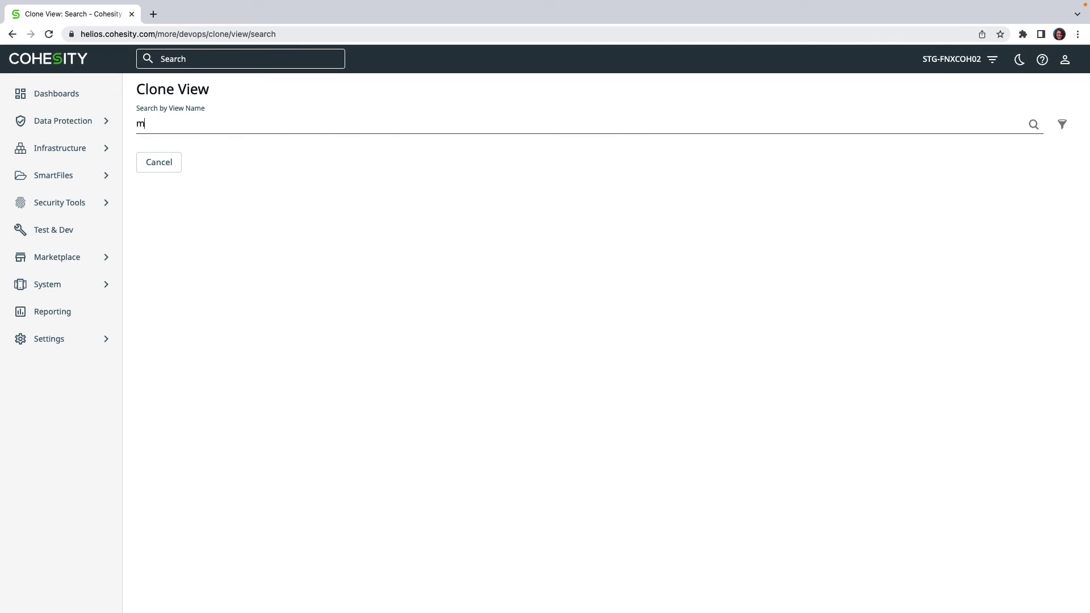
pyautogui.write('ultiprotocol')
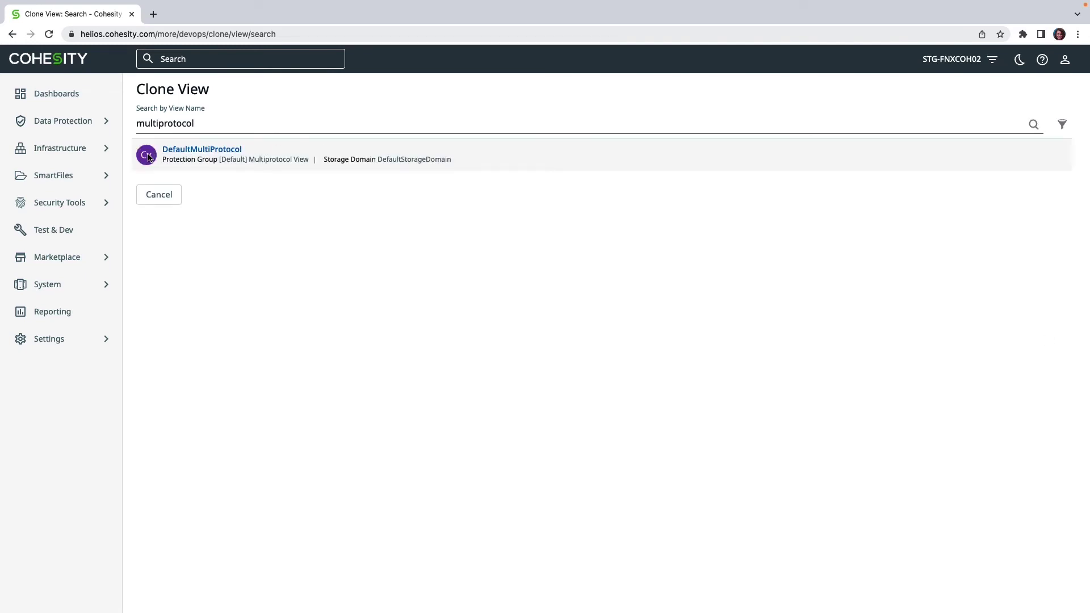
# Step: Select DefaultMultiProtocol, name the clone DefaultMultiProtocol-2TMM, and open its 15 recover points
pyautogui.click(146, 159)
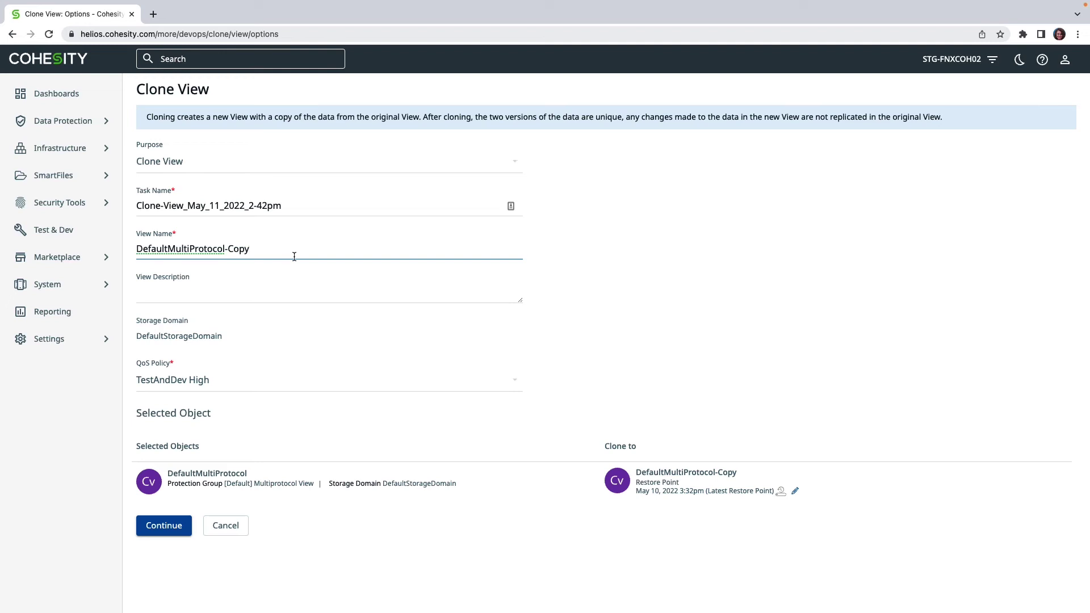
pyautogui.press('BackSpace')
pyautogui.press('BackSpace')
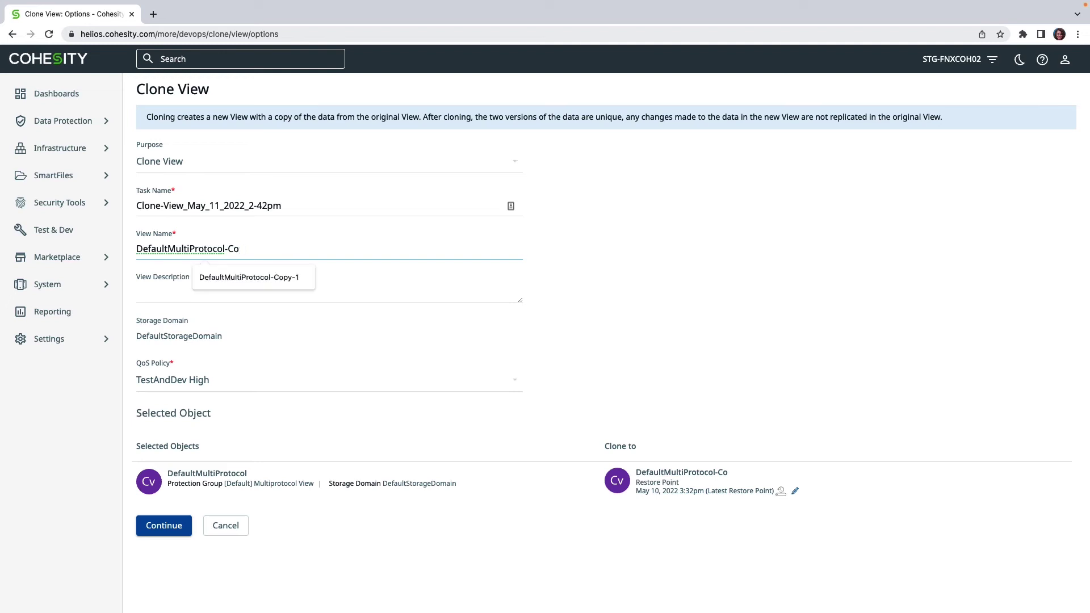
pyautogui.press('BackSpace')
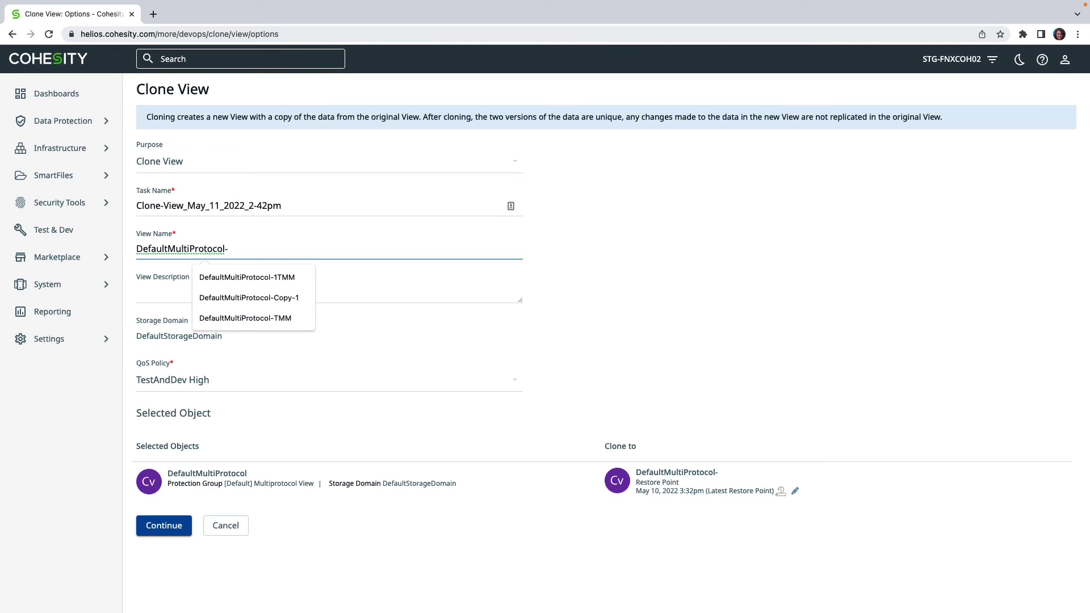
pyautogui.write('2TMM')
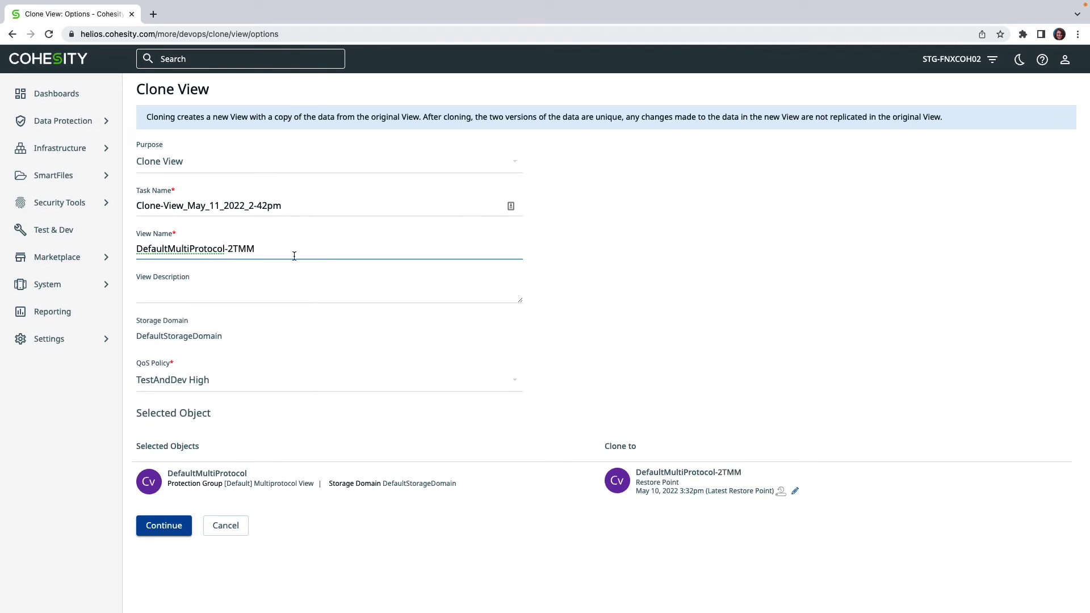
pyautogui.click(795, 492)
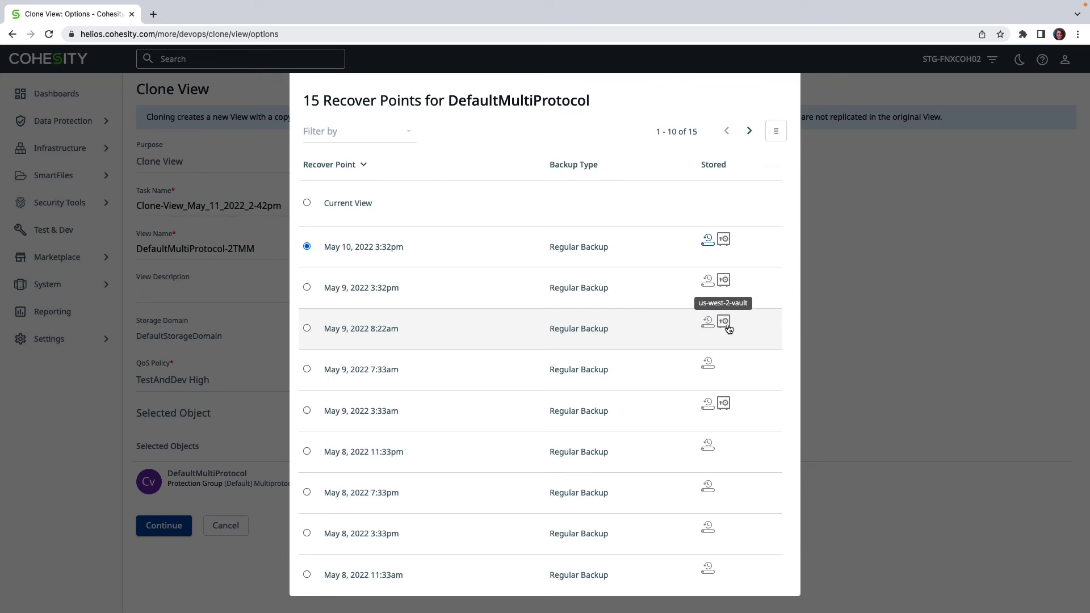
# Step: Clone DefaultMultiProtocol-2TMM from the May 9, 2022 8:22am vault copy and submit it for quorum approval
pyautogui.click(725, 328)
pyautogui.scroll(-2, 724, 454)
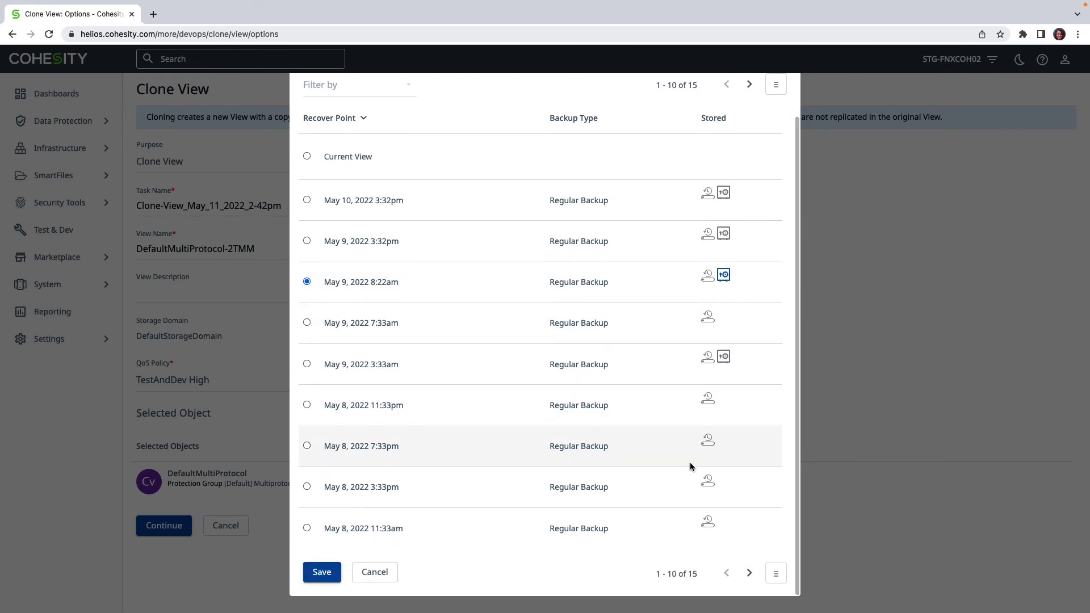
pyautogui.click(333, 576)
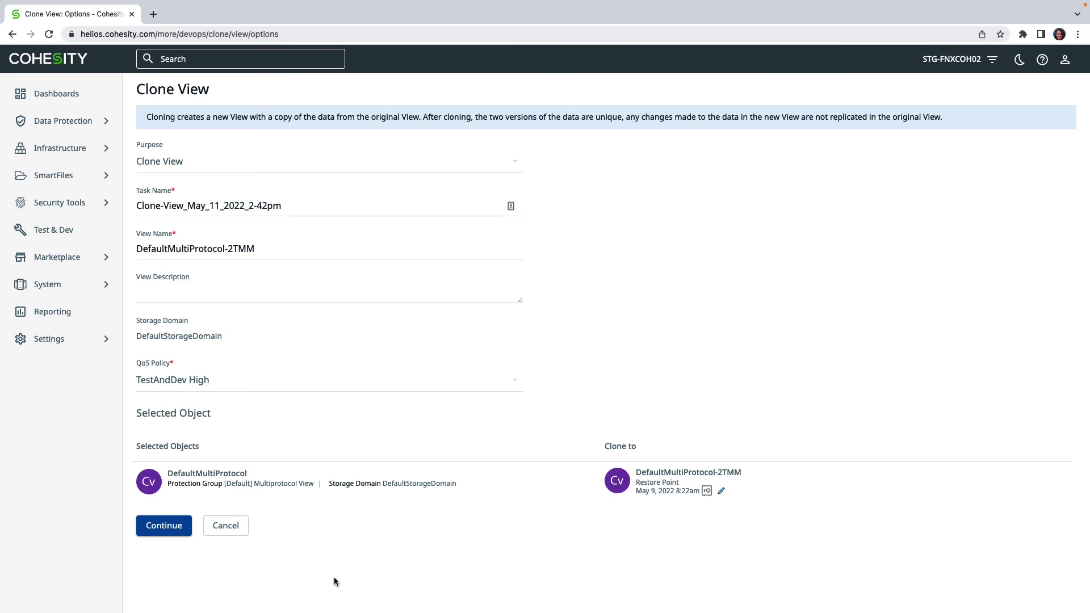
pyautogui.click(182, 534)
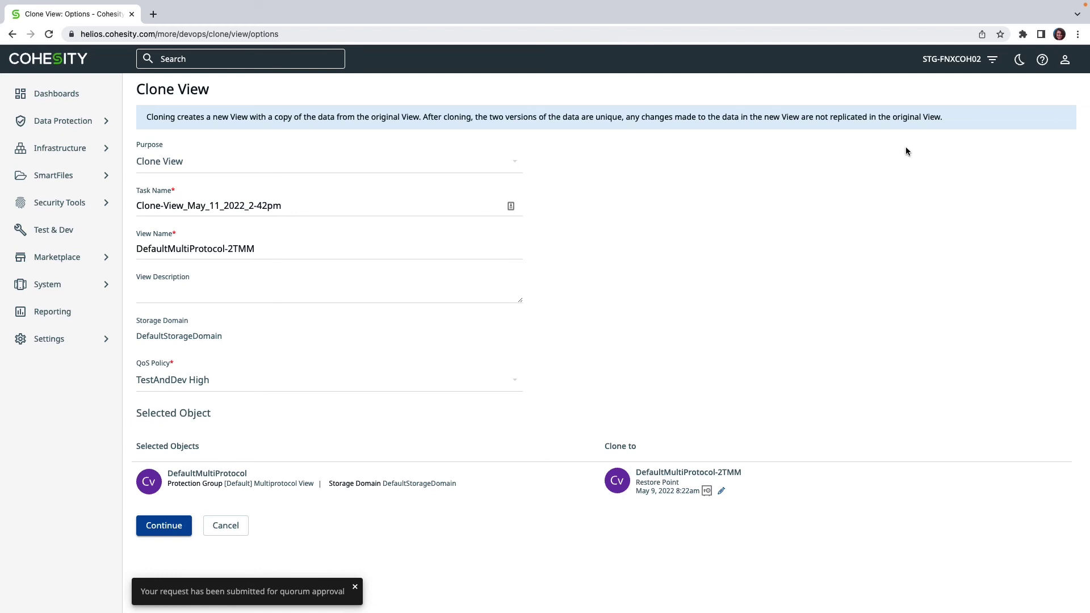
pyautogui.click(992, 63)
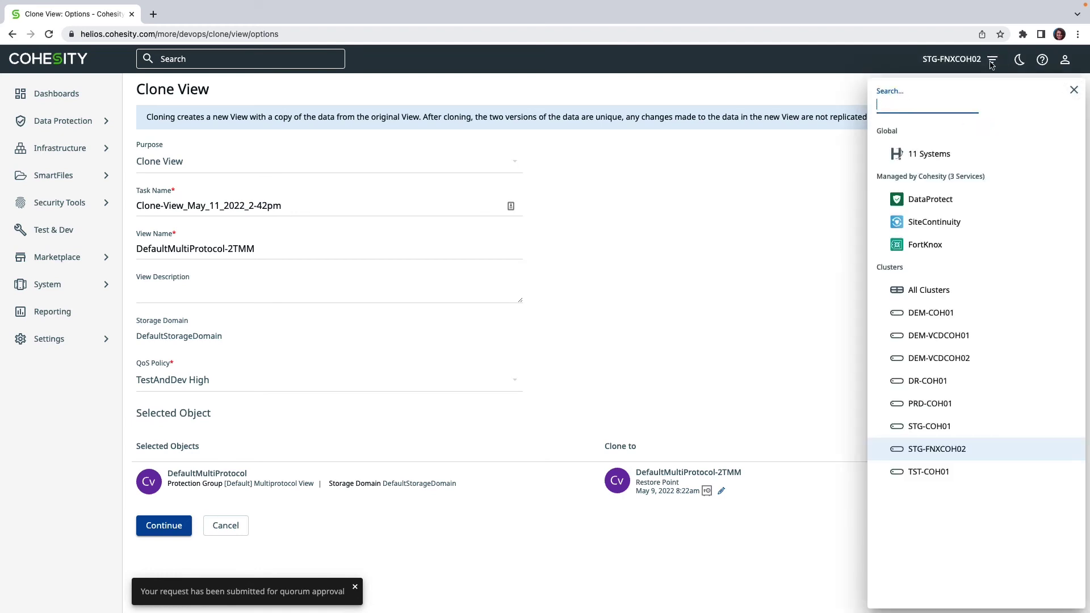
# Step: In FortKnox, open the pending Clone from FortKnox Vault request under Security > Quorum
pyautogui.click(960, 247)
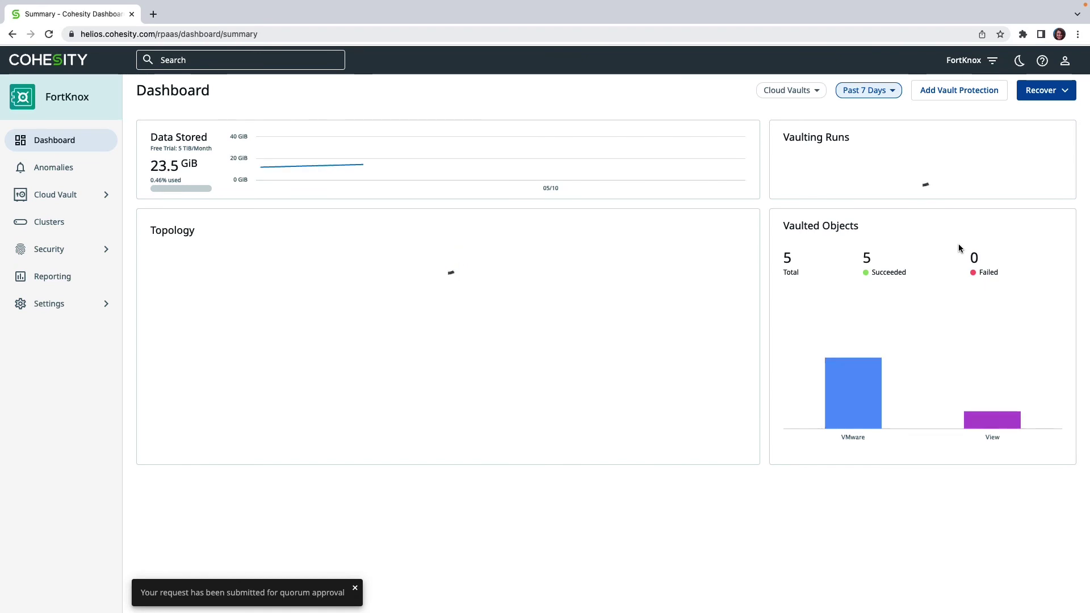
pyautogui.click(82, 250)
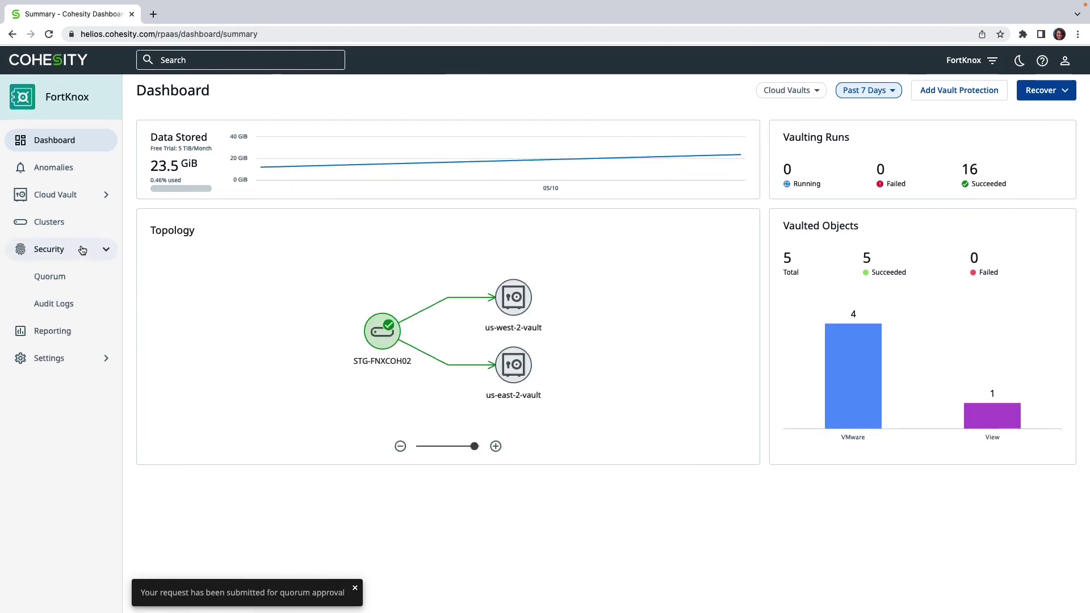
pyautogui.click(81, 284)
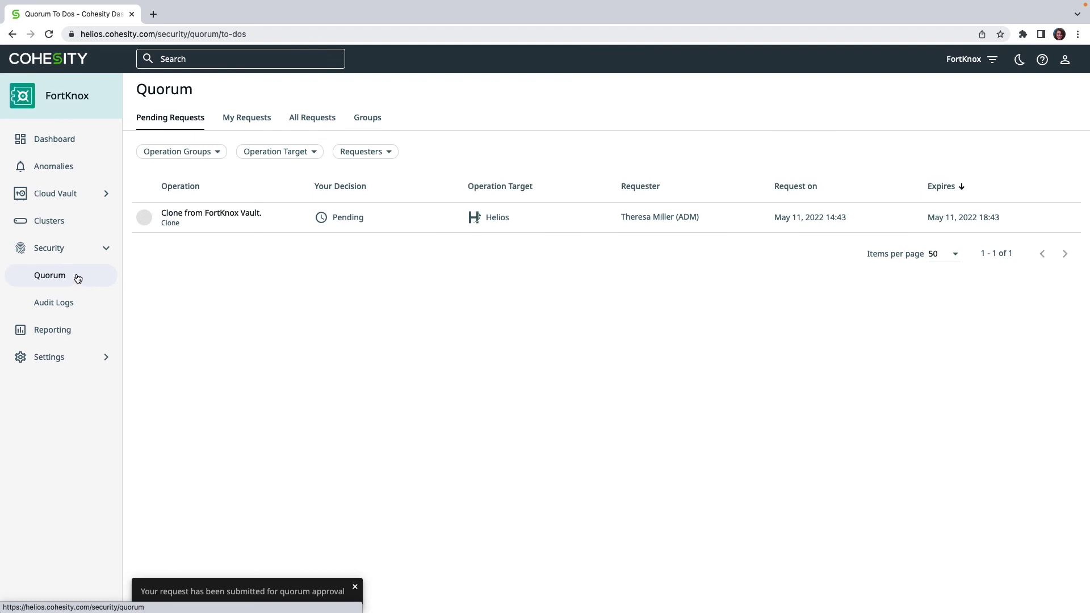
pyautogui.click(230, 225)
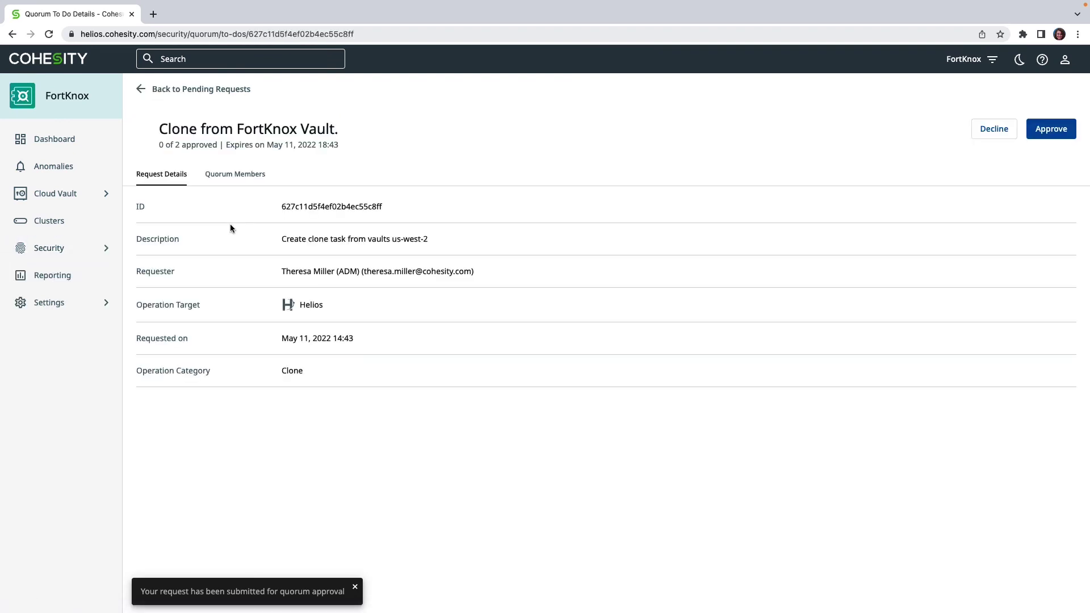
# Step: Approve the clone request with comment 'TMM', bringing it to 1 of 2 approvals
pyautogui.click(1048, 135)
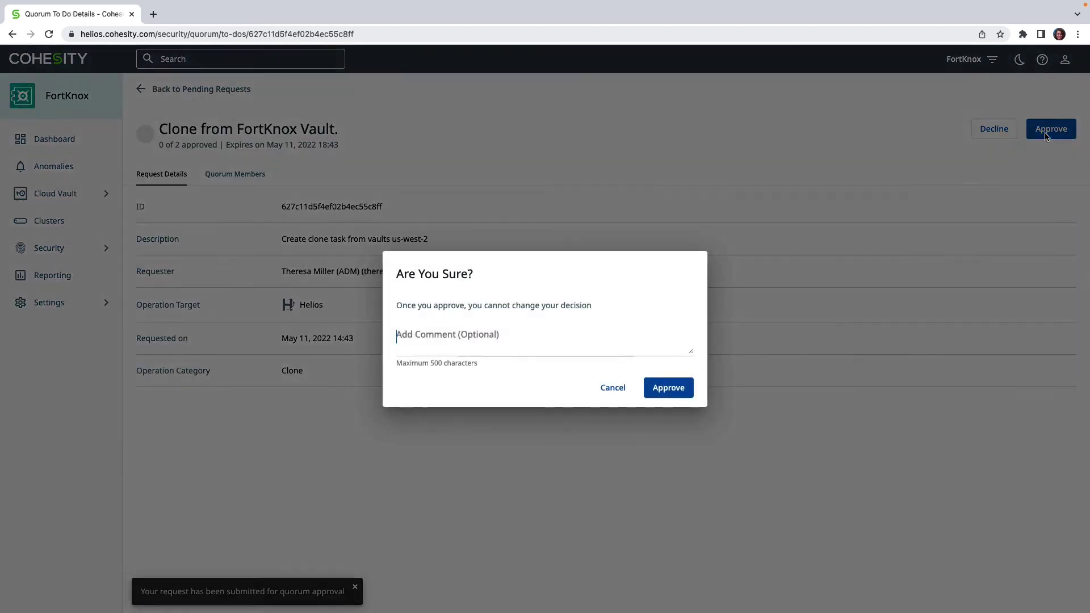
pyautogui.write('TMM')
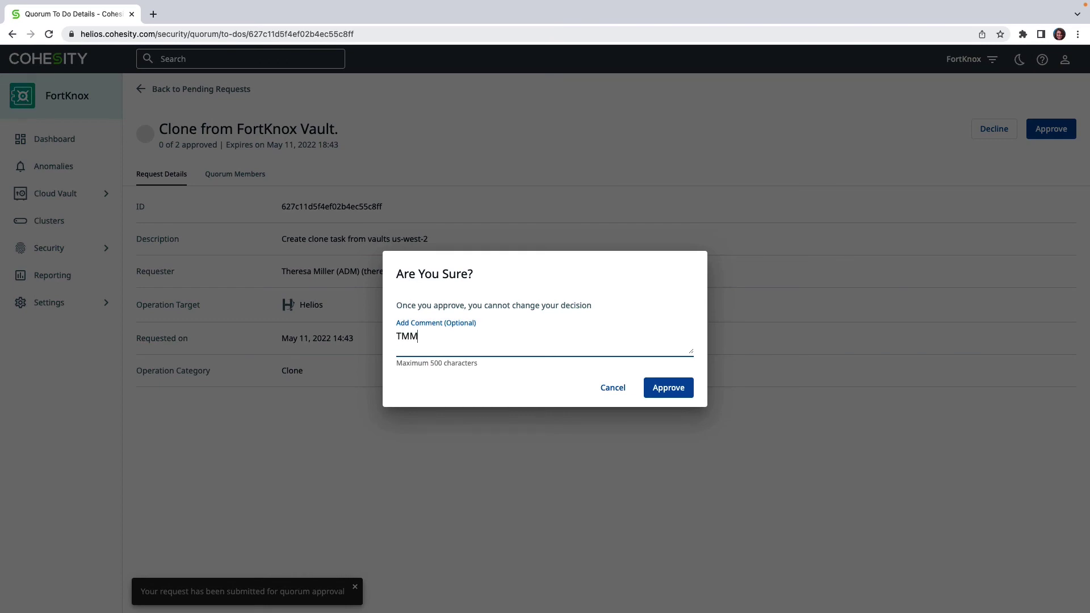
pyautogui.click(672, 392)
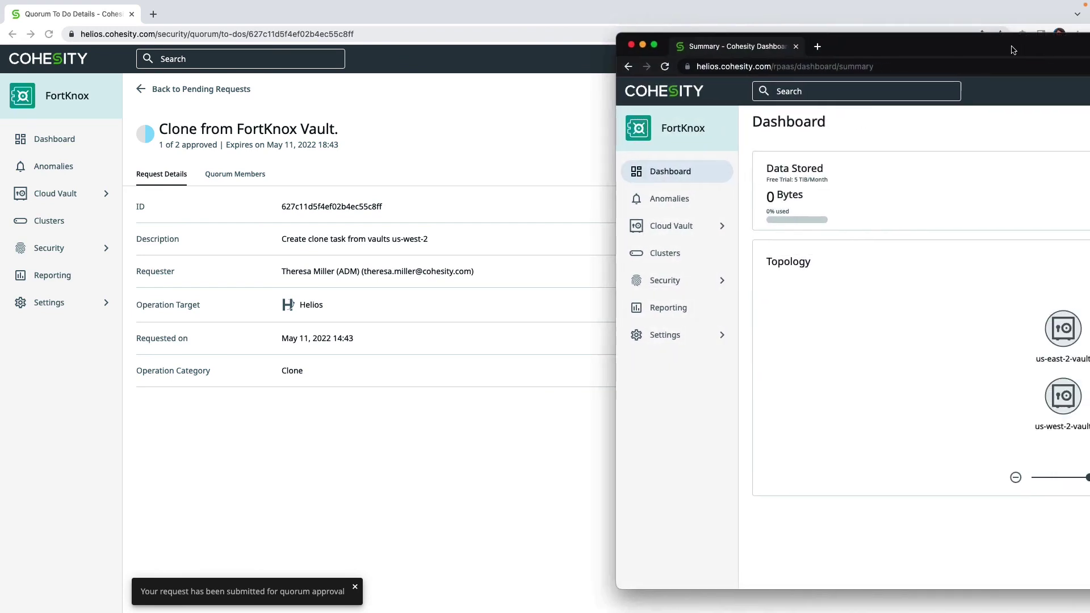
# Step: In the second approver's session, open the Clone from FortKnox Vault request under Security > Quorum
pyautogui.moveTo(915, 55); pyautogui.dragTo(433, 48)
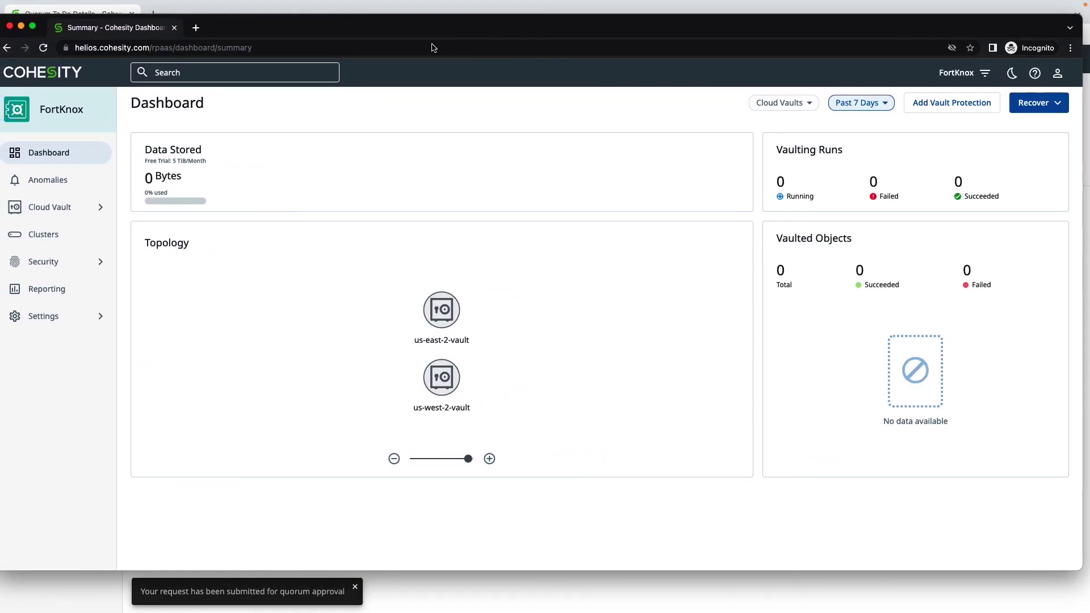
pyautogui.click(1057, 73)
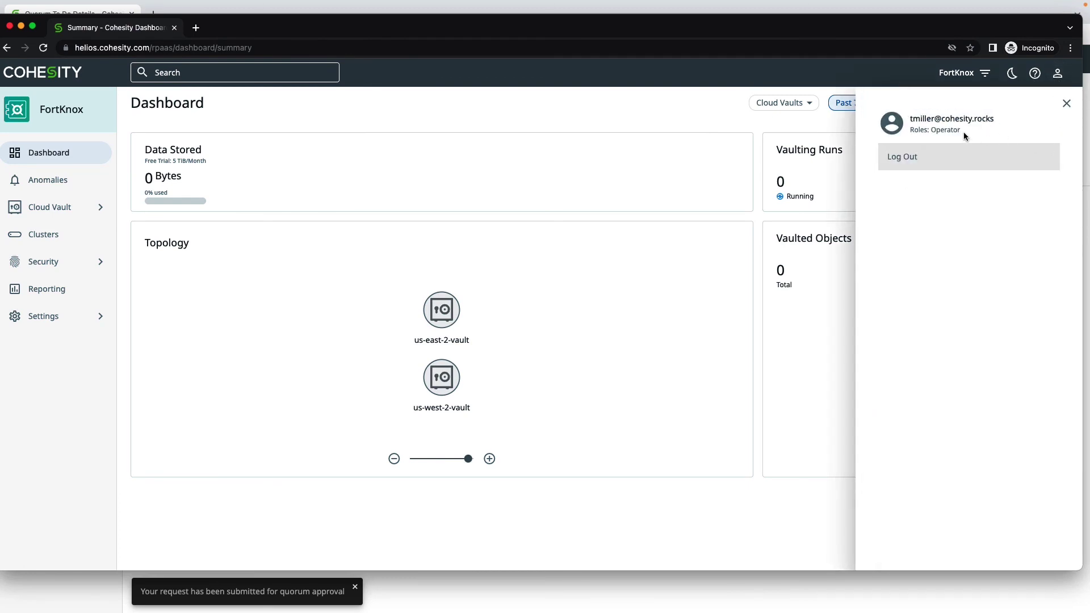
pyautogui.click(68, 269)
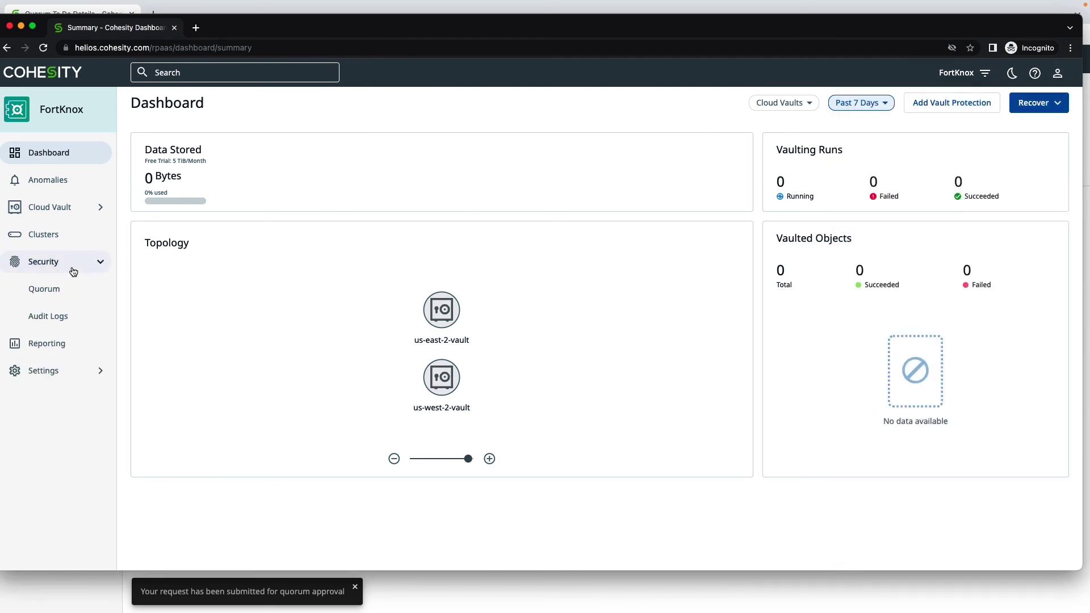
pyautogui.click(81, 293)
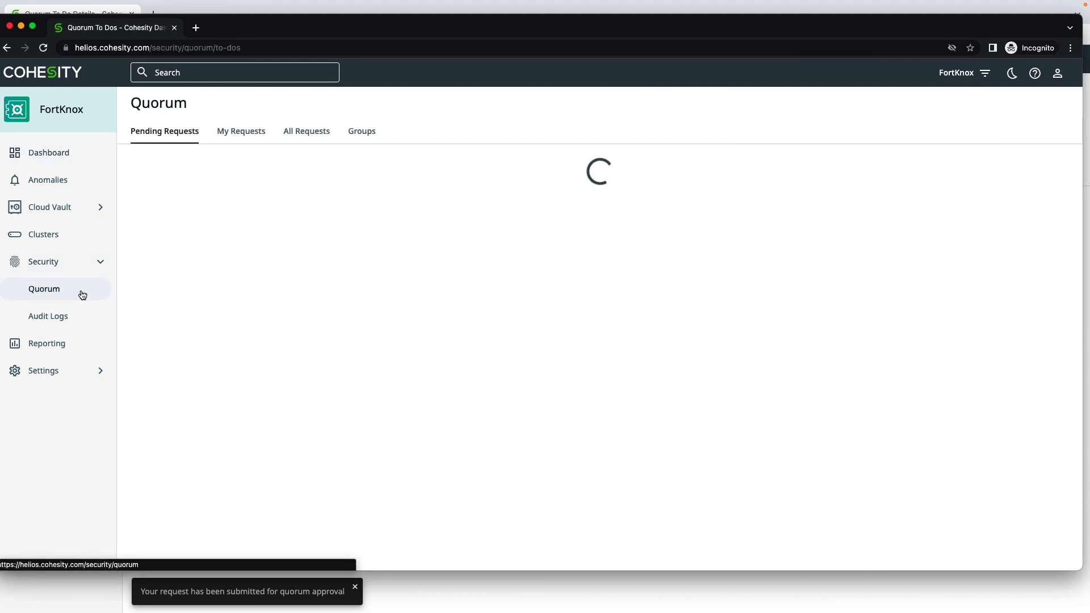
pyautogui.click(264, 230)
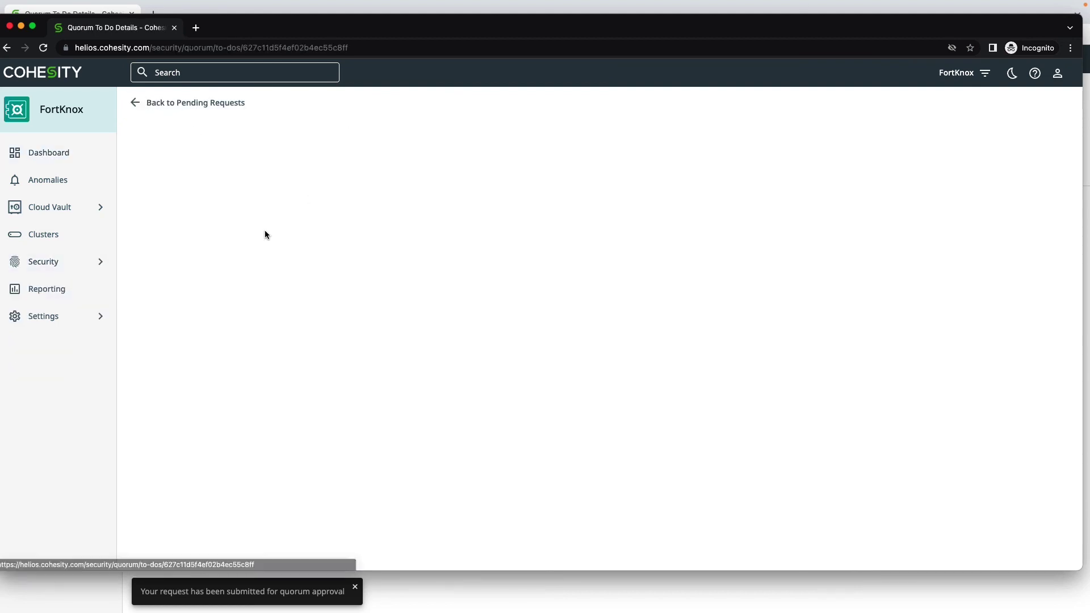
# Step: Give the second approval with comment 'YES', reaching 2 of 2 approvals
pyautogui.click(1045, 144)
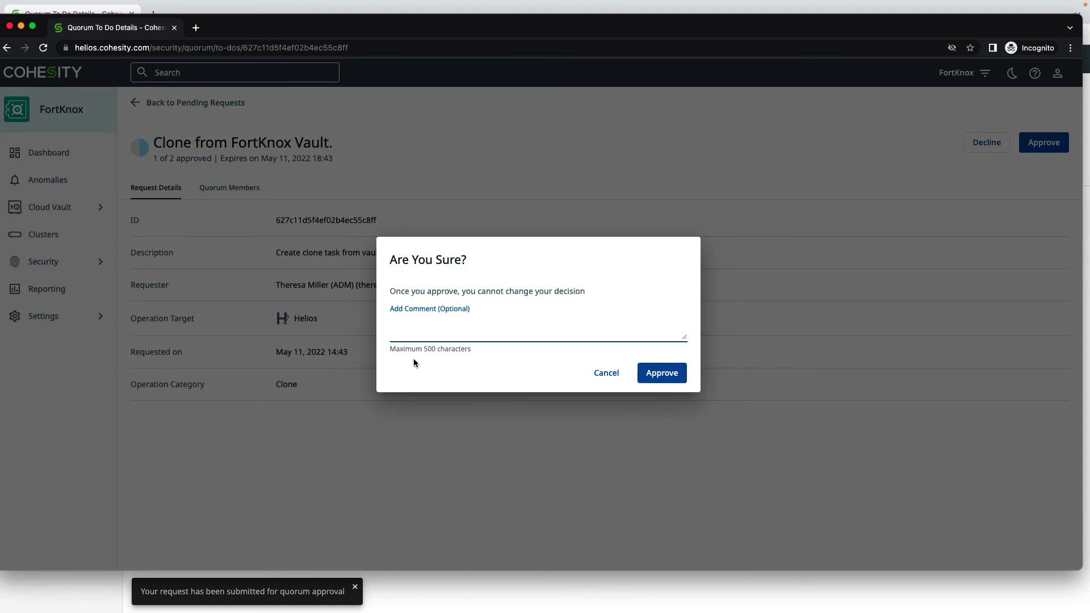
pyautogui.write('YES')
pyautogui.click(668, 373)
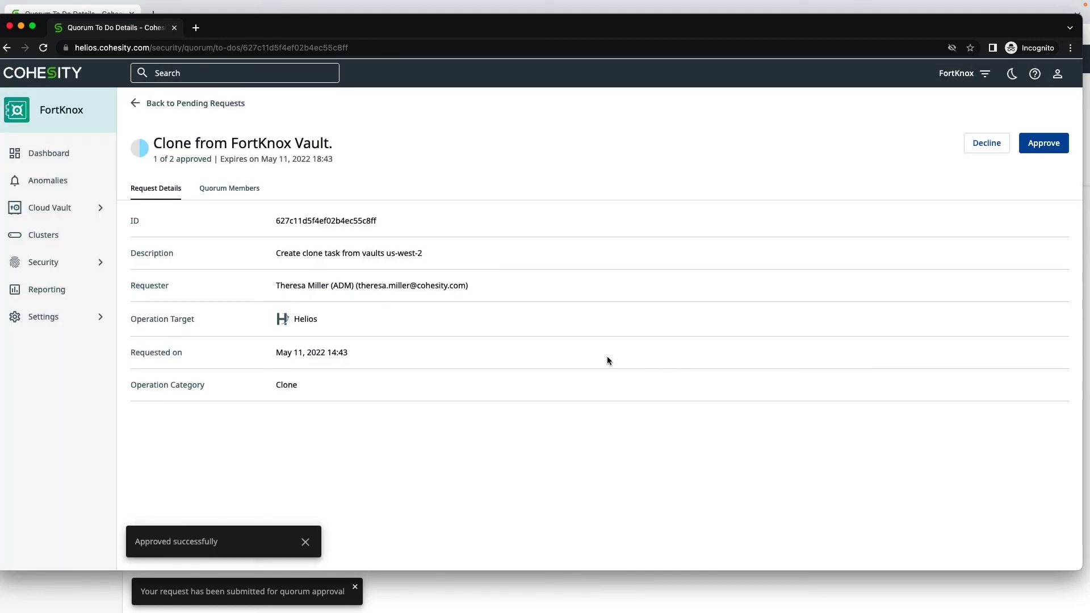
pyautogui.click(20, 26)
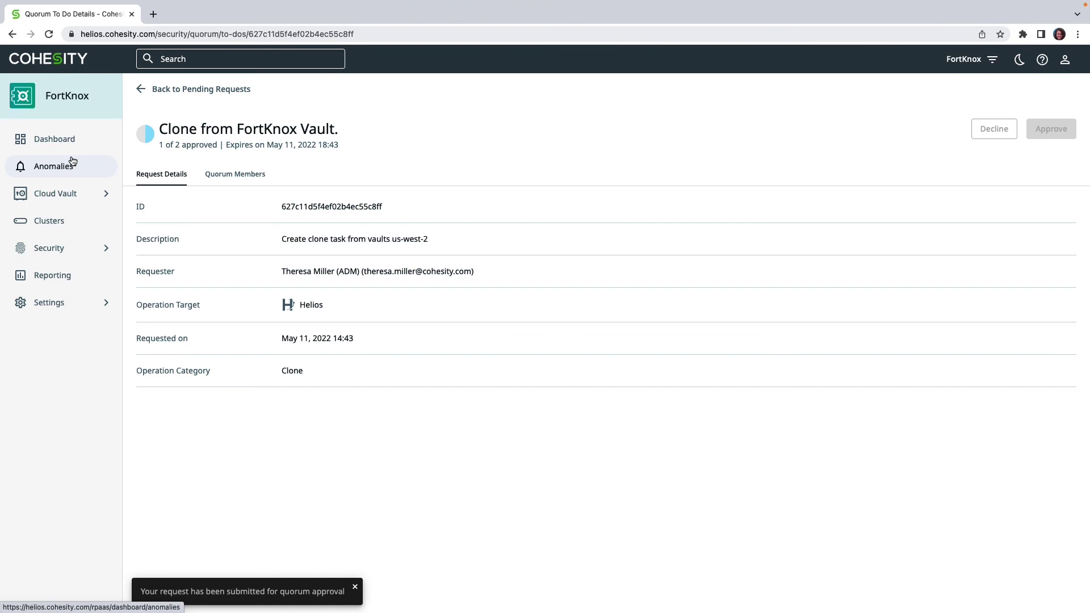
# Step: Open Cloud Vault > Recoveries and reload to show Clone-View_May_11_2022_2-42pm running at 0%
pyautogui.click(75, 199)
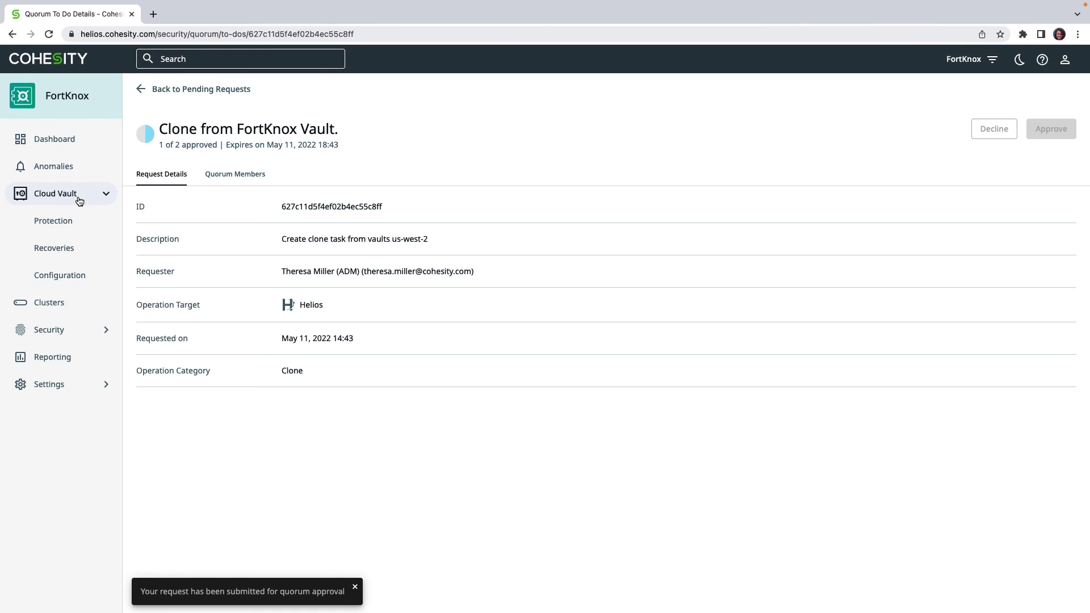
pyautogui.click(88, 254)
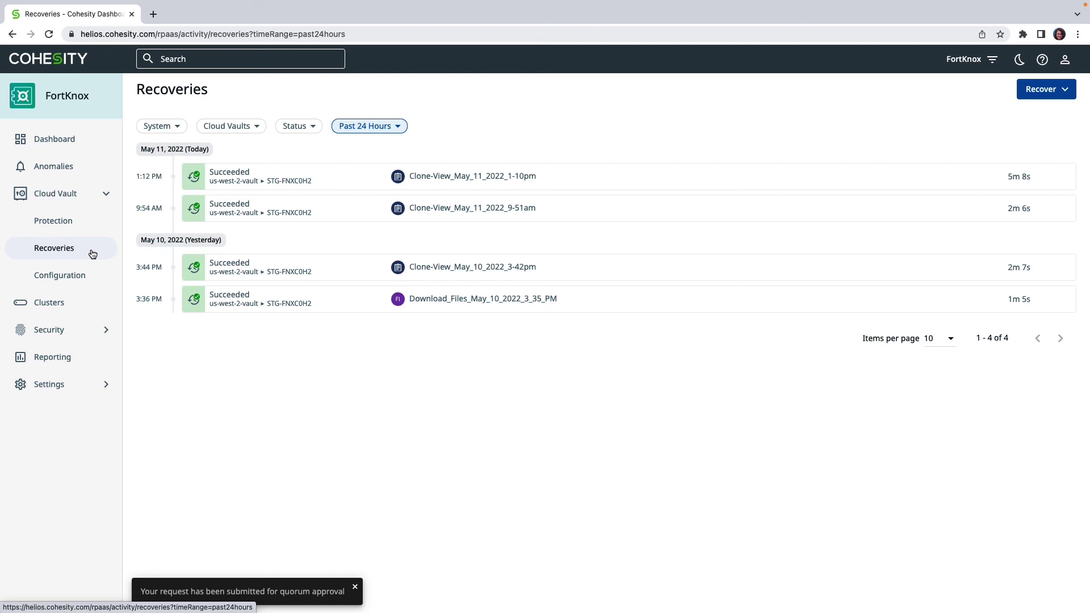
pyautogui.click(50, 37)
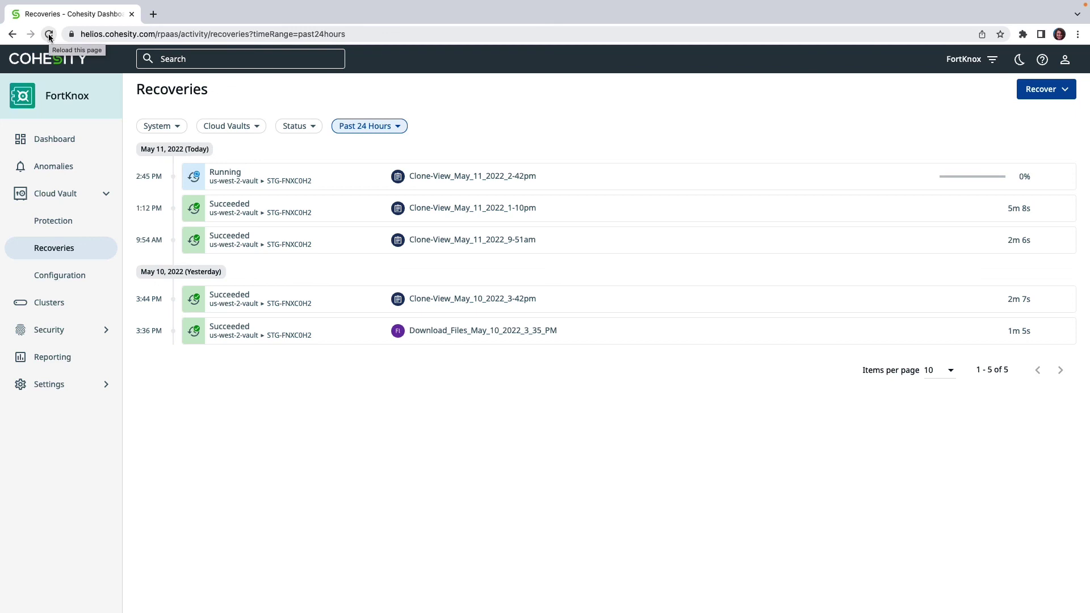